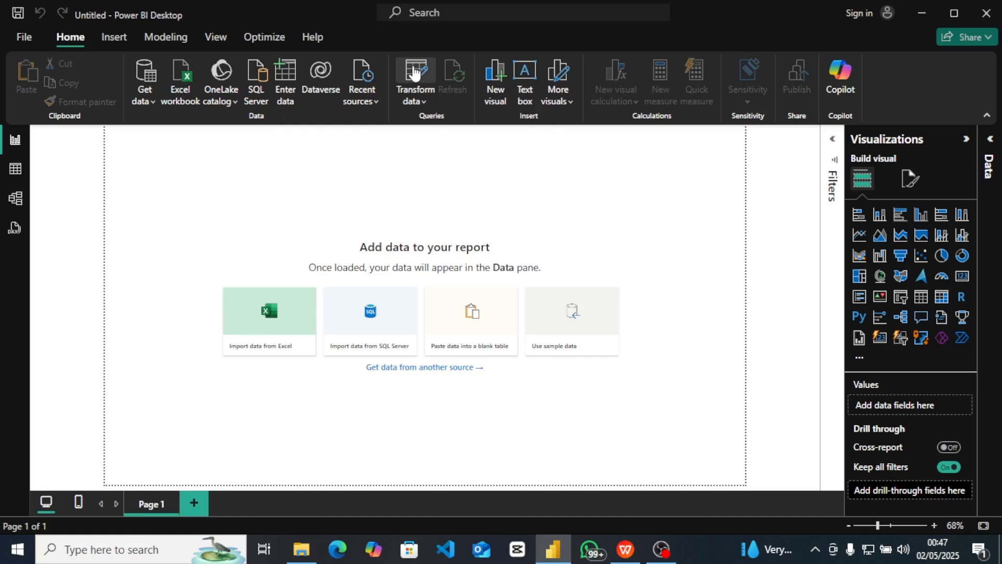
Open the Power Query Editor and import the CSV file power_query_practice_dataset_3 as a new source.
click(414, 72)
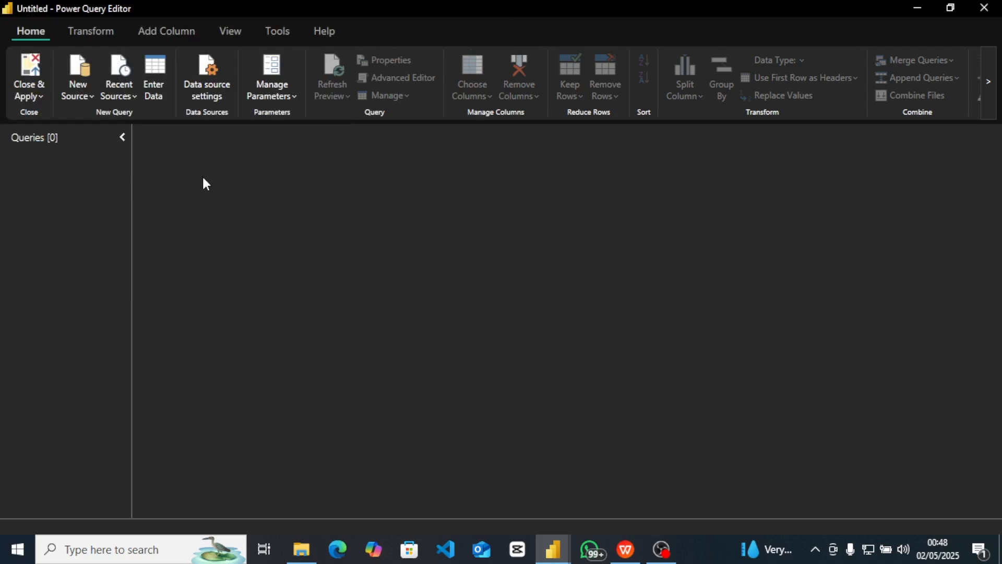
click(80, 89)
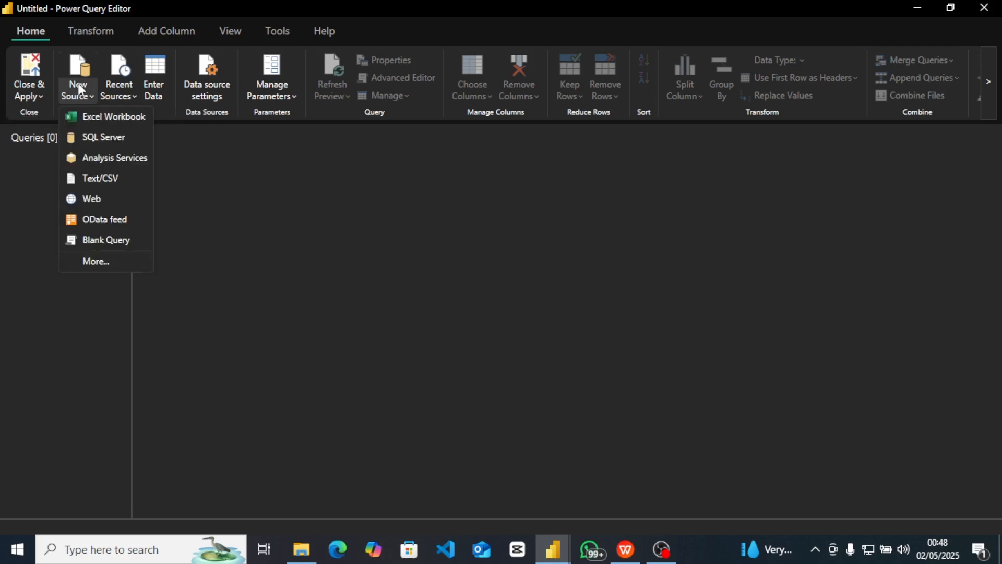
click(101, 183)
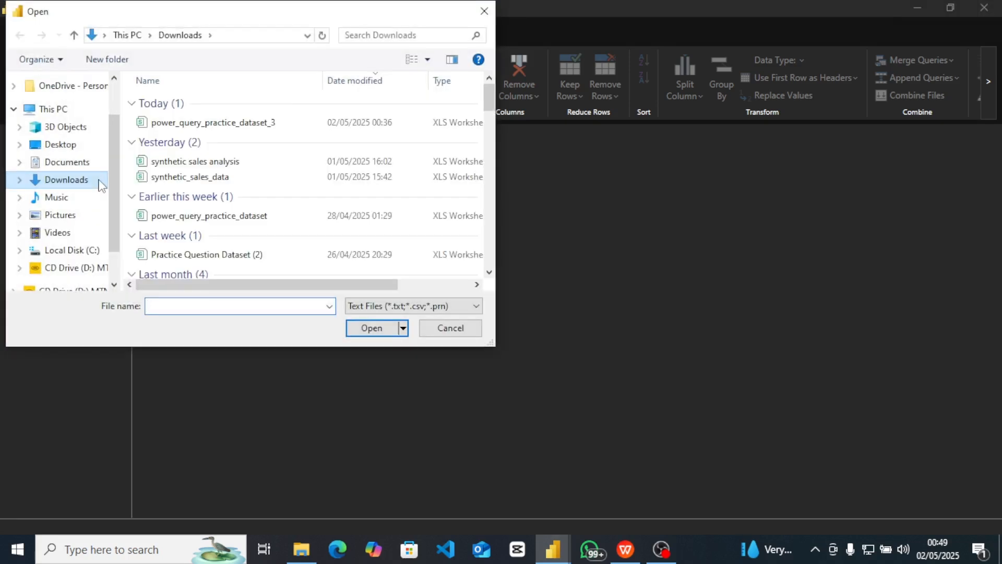
click(230, 122)
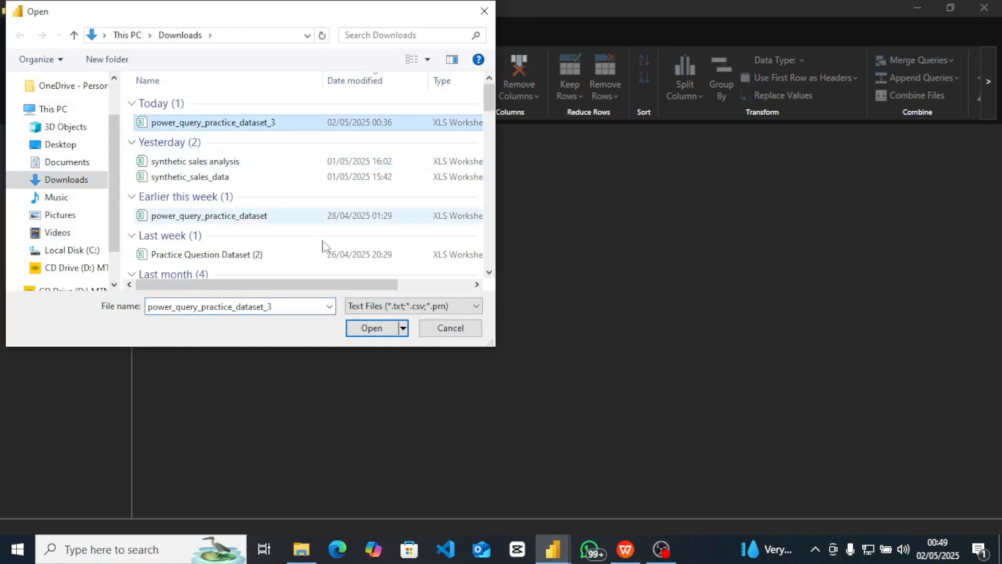
click(376, 327)
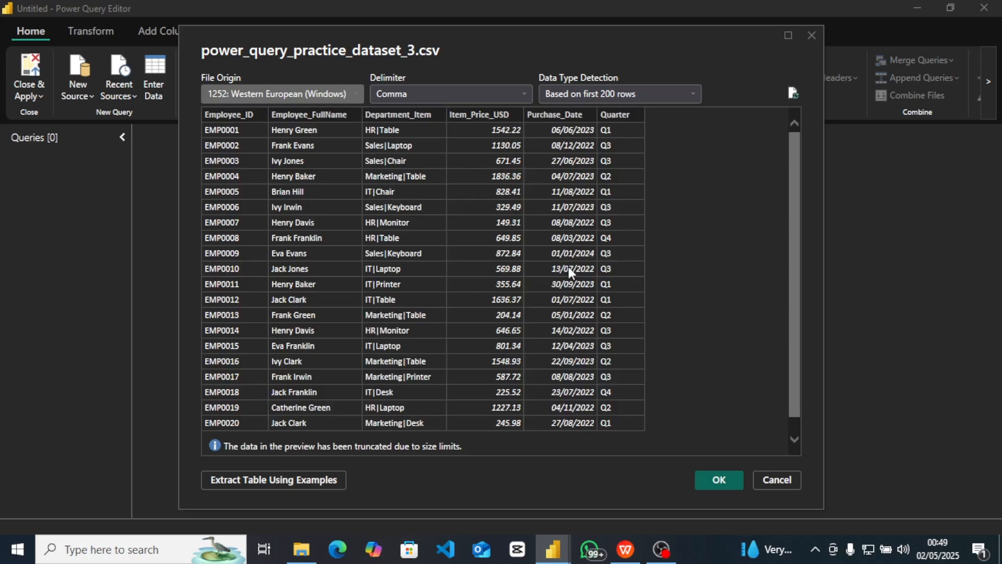
click(735, 480)
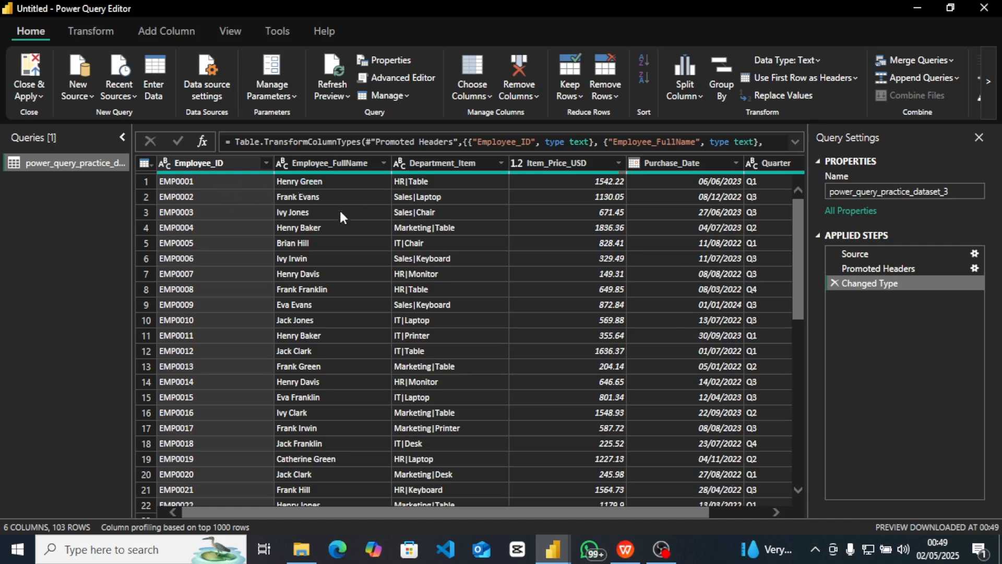
Check the Employee_ID column's data type and set Item_Price_USD to fixed decimal number, replacing the current type conversion.
click(209, 162)
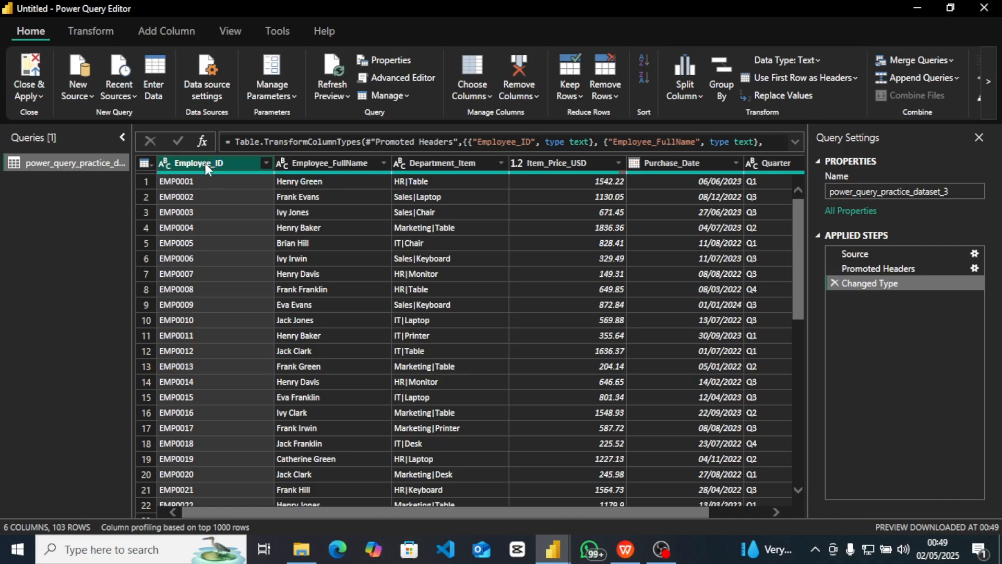
click(163, 164)
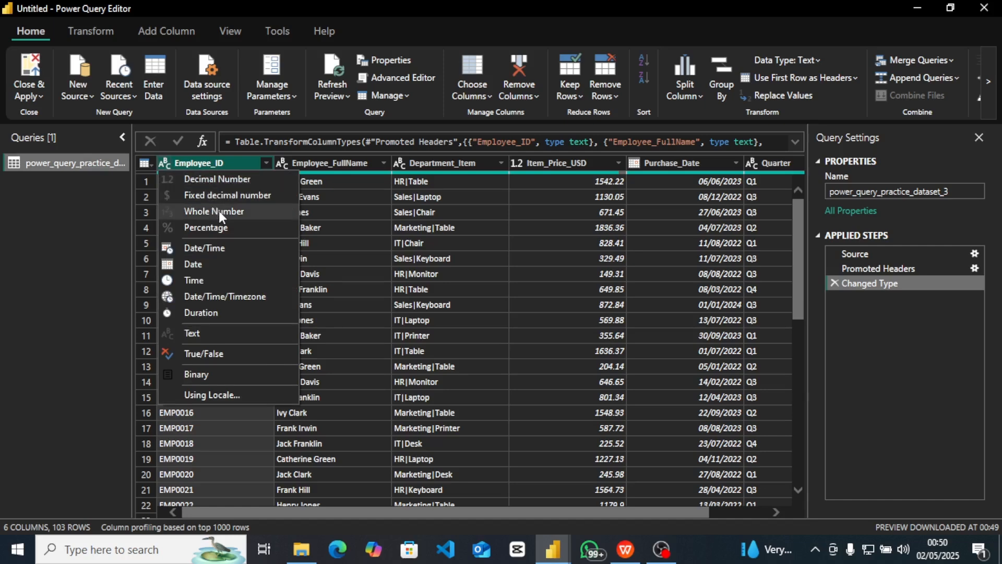
click(199, 158)
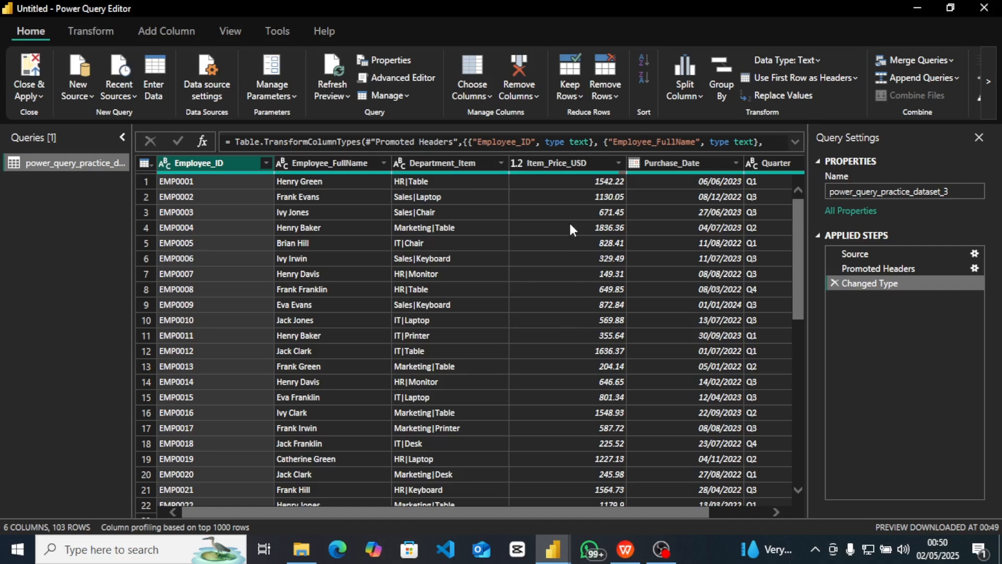
click(516, 164)
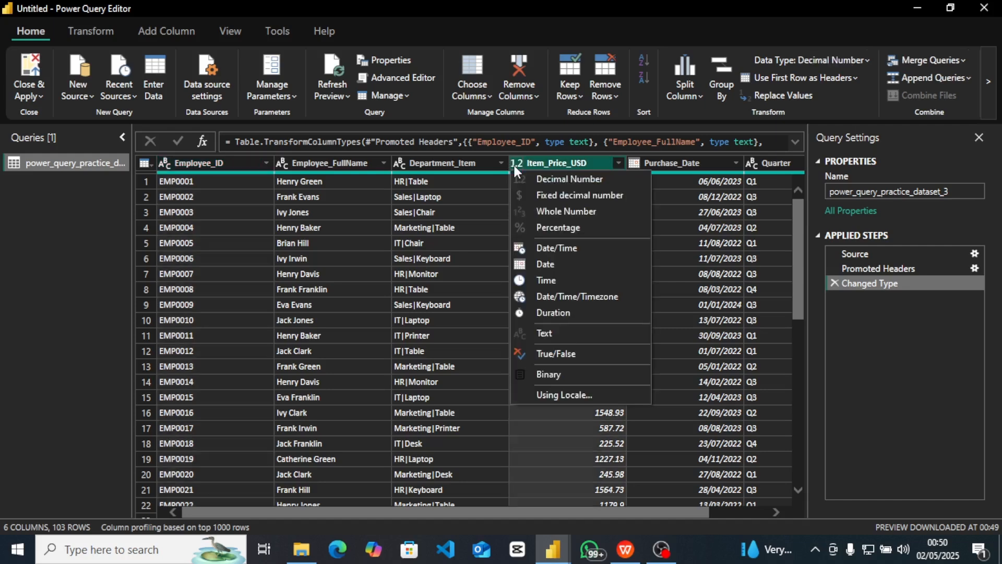
click(549, 195)
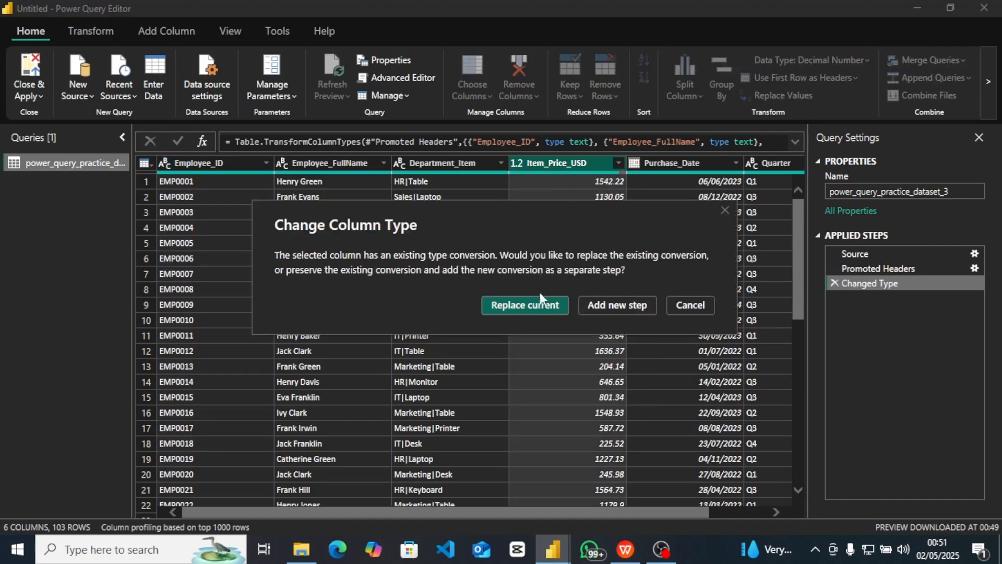
click(539, 305)
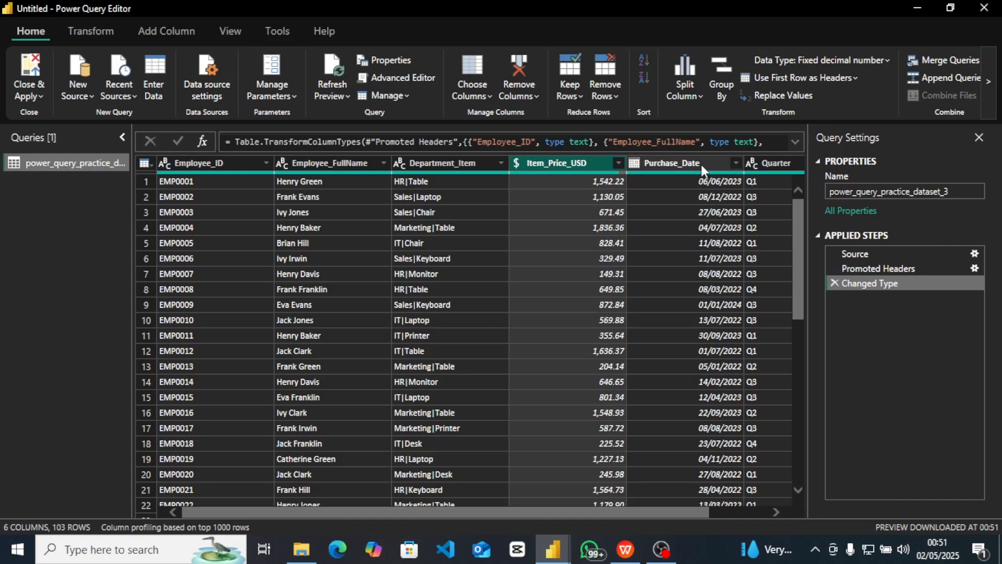
Examine the Purchase_Date column's data type and review the types and data quality of all columns across the table.
click(636, 164)
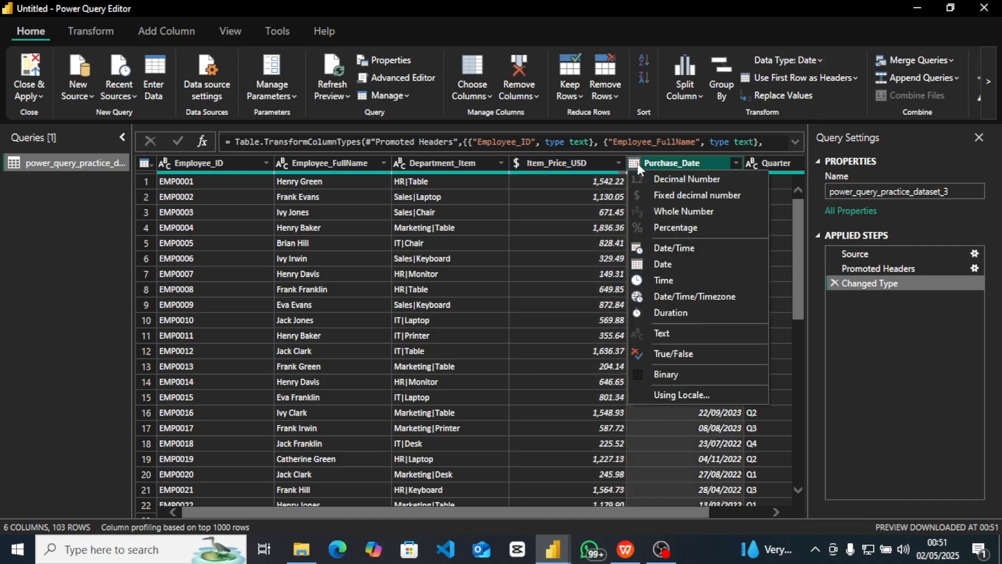
click(637, 163)
click(639, 163)
click(600, 510)
drag(609, 509, 700, 505)
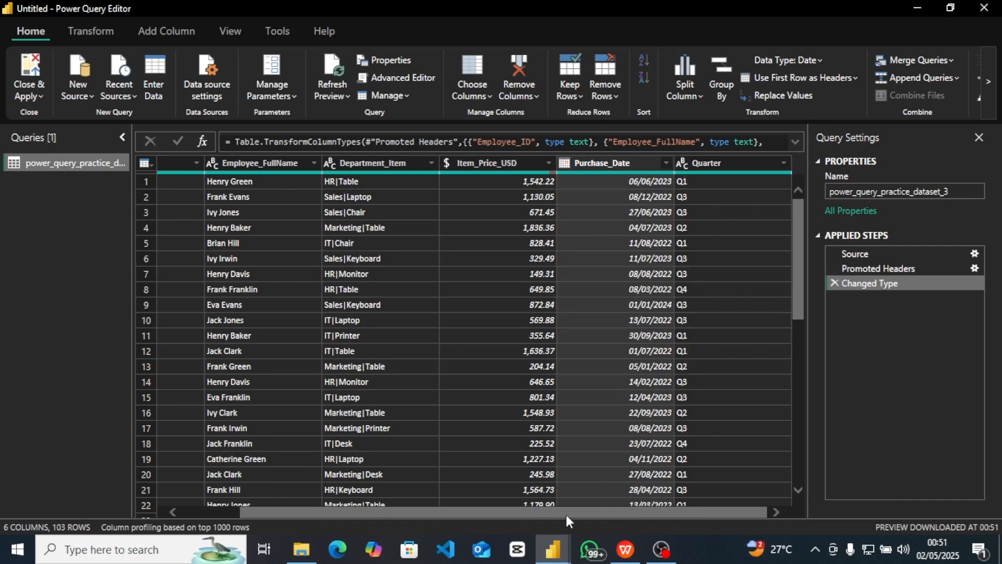
drag(566, 513, 168, 500)
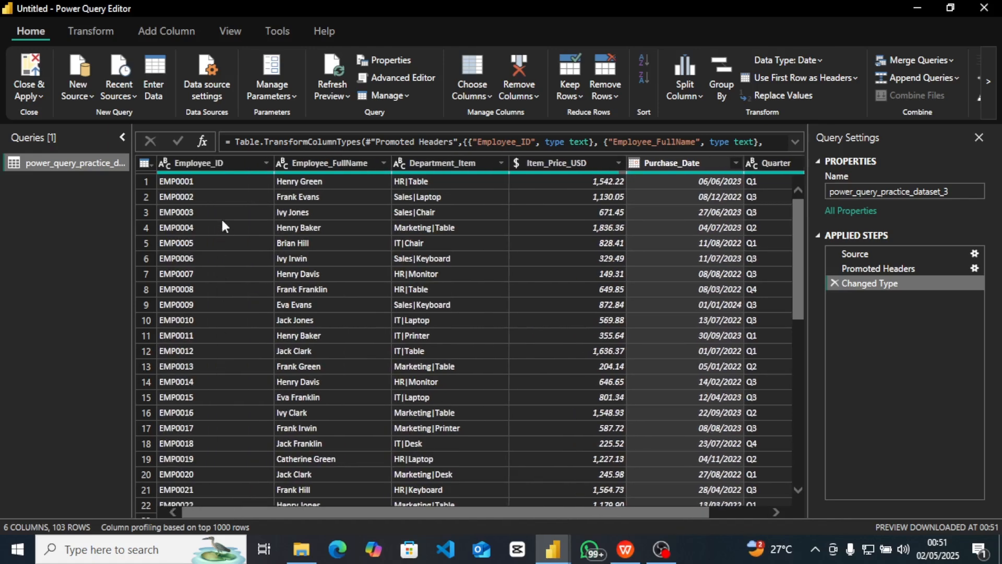
mouse_move(224, 172)
mouse_move(453, 173)
mouse_move(547, 175)
mouse_move(650, 173)
mouse_move(782, 174)
Remove duplicate rows based on the Employee_ID column.
click(214, 162)
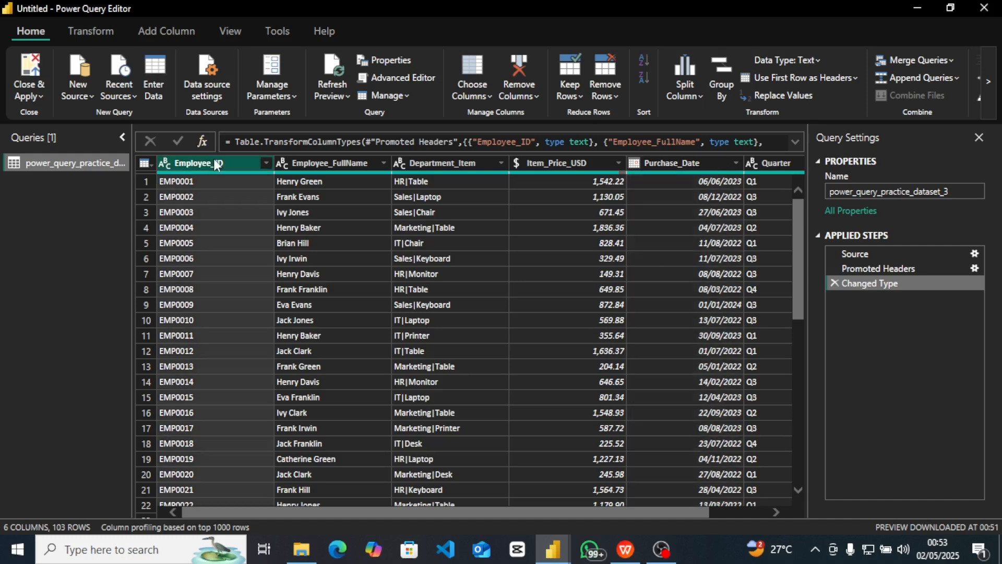
right_click(216, 164)
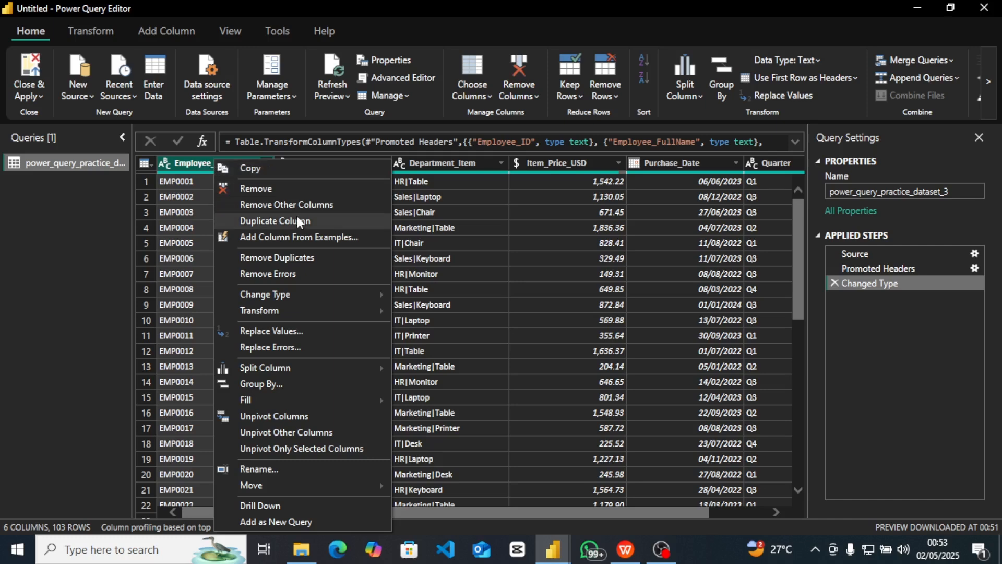
click(302, 259)
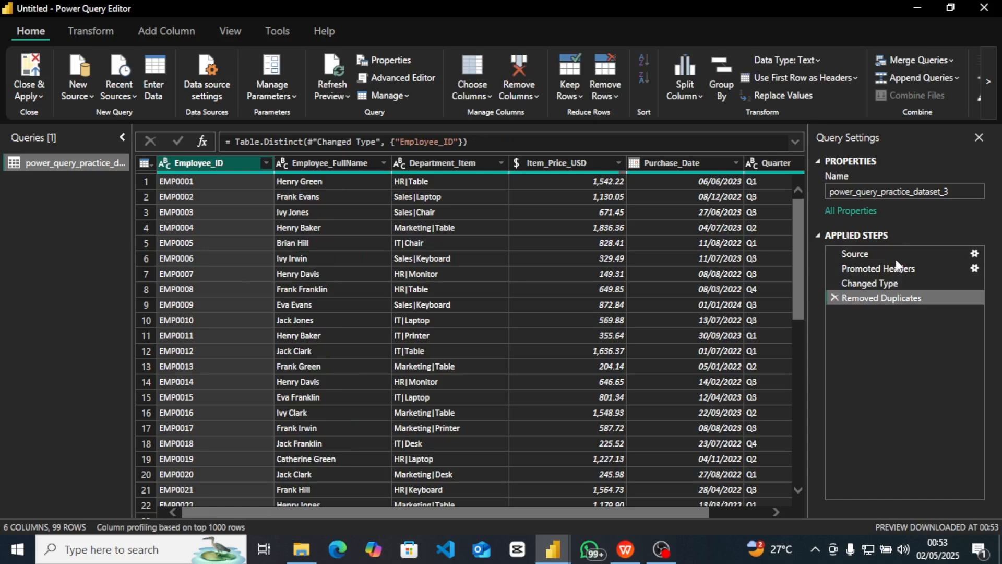
drag(891, 283, 844, 286)
drag(435, 513, 678, 496)
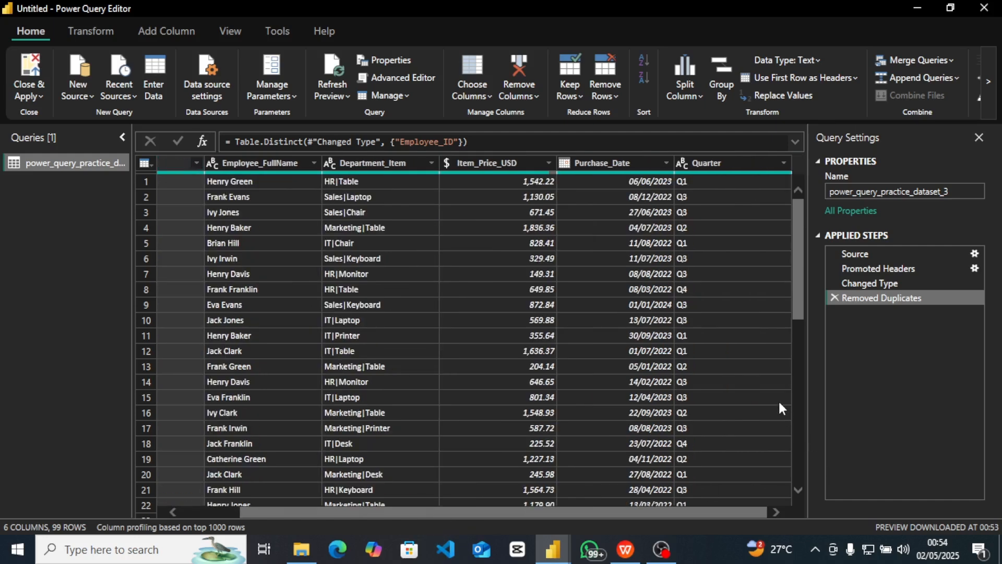
click(737, 162)
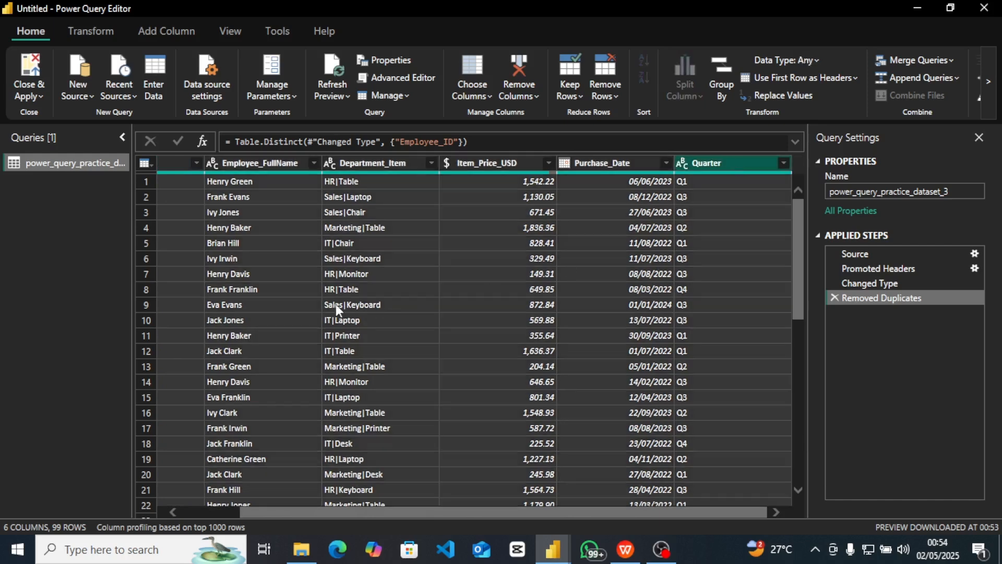
right_click(709, 165)
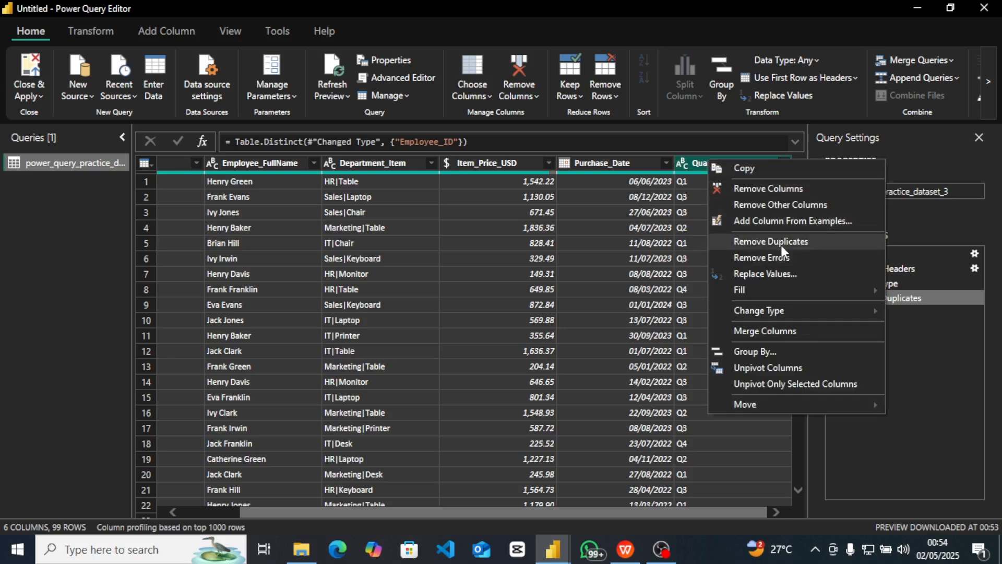
click(504, 332)
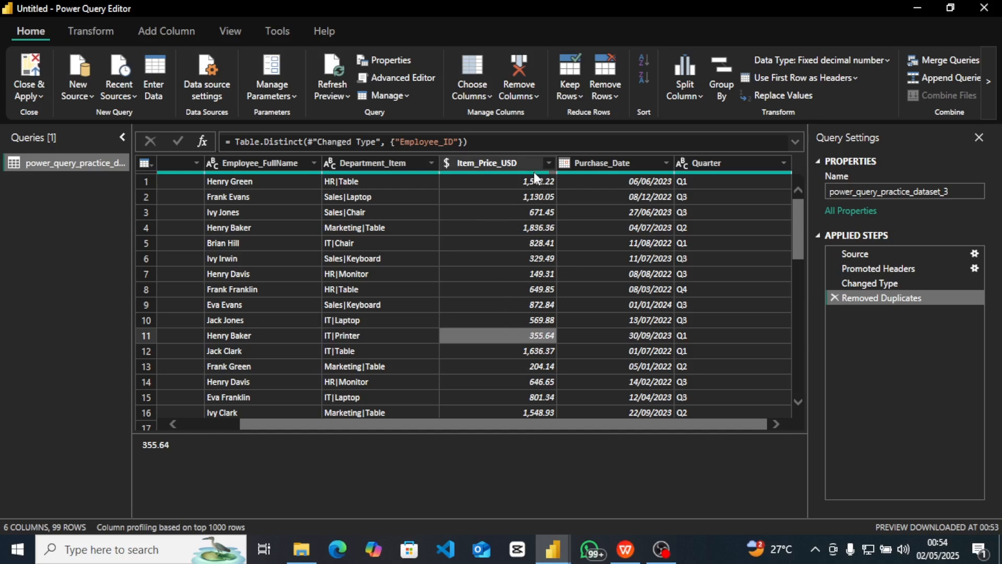
Try to replace empty values in the Item_Price_USD column with 1019, leaving the value to find blank.
click(512, 166)
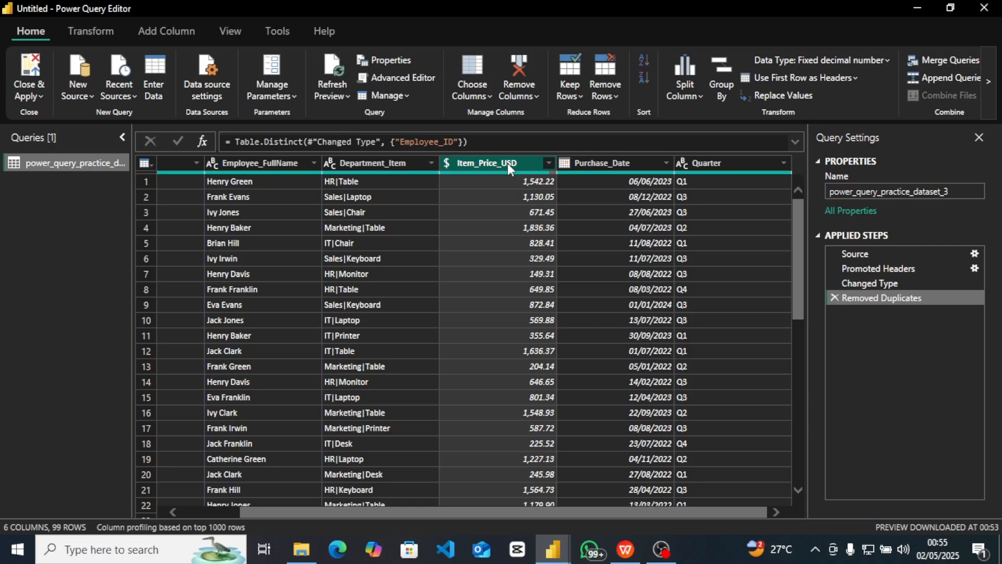
right_click(509, 167)
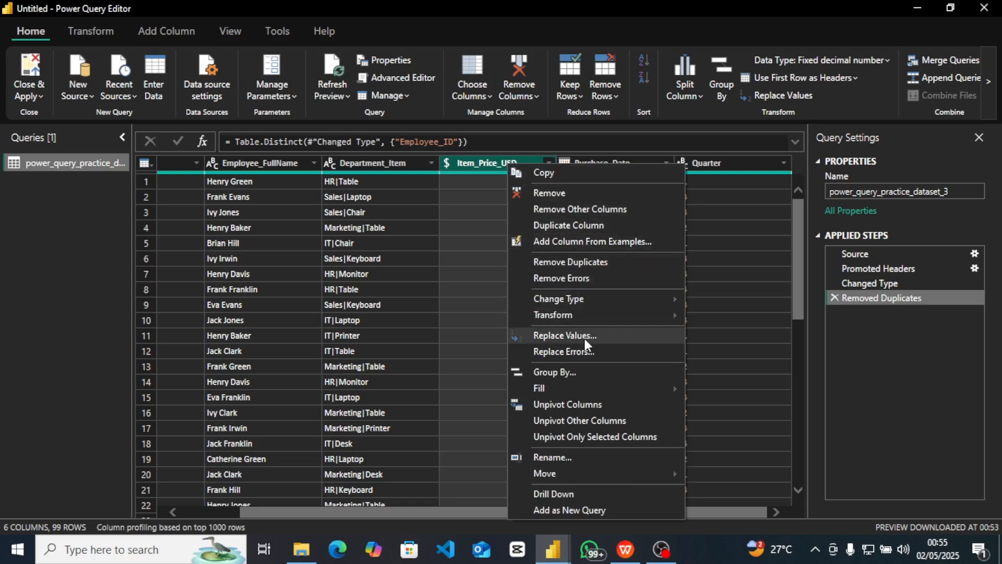
mouse_move(582, 318)
click(591, 337)
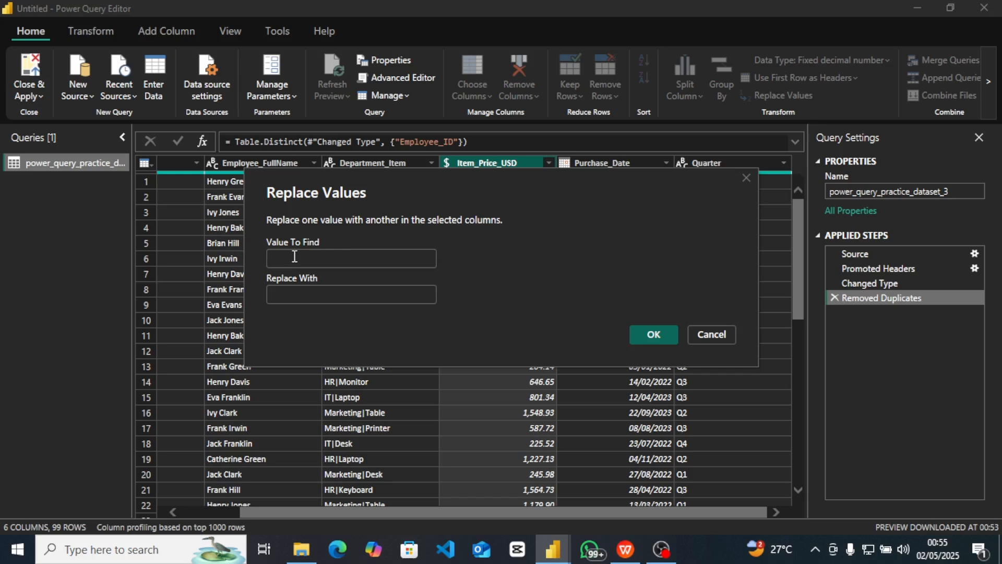
click(309, 298)
text(10)
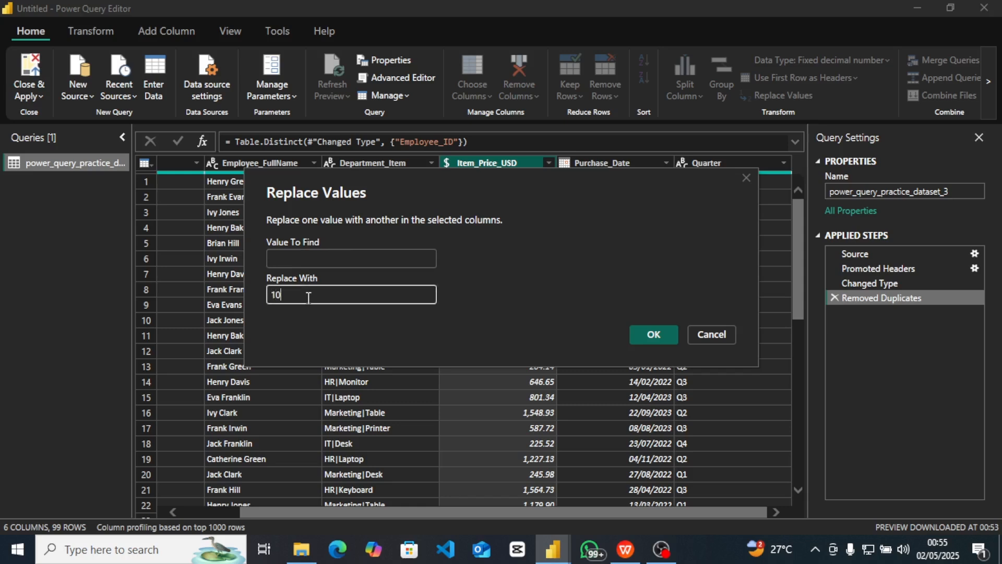
text(19)
click(651, 336)
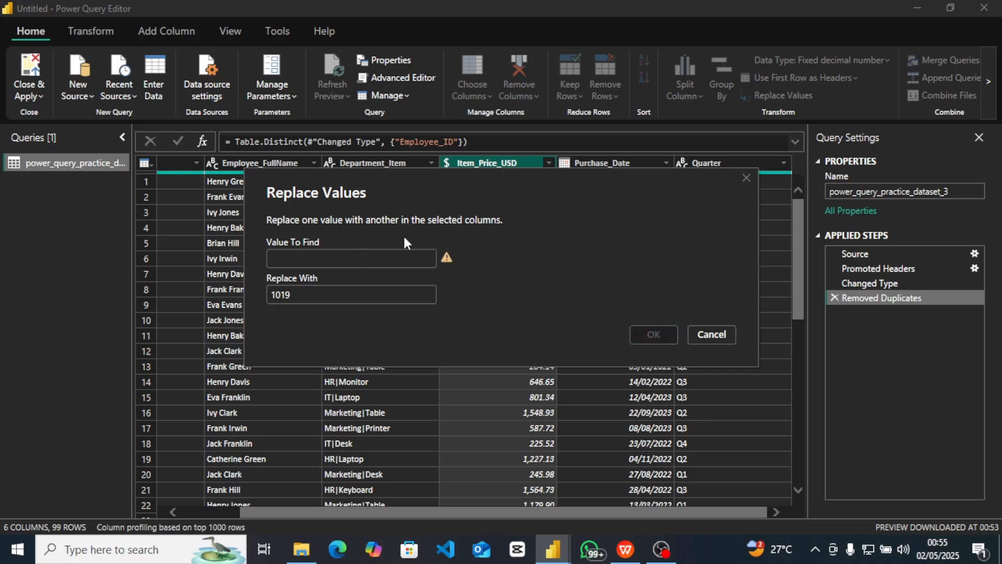
click(354, 259)
click(709, 333)
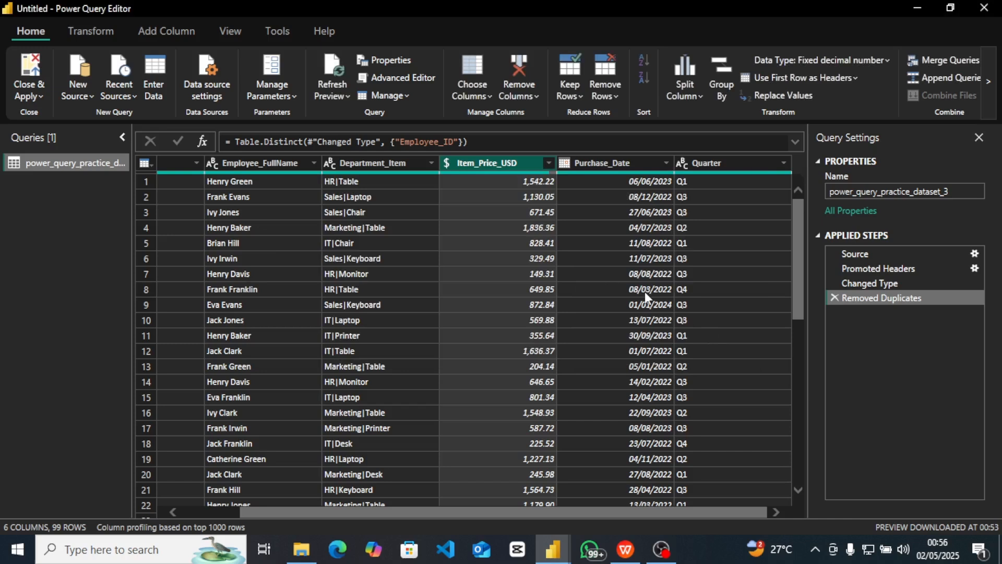
Check the Item_Price_USD column for null entries and replace its null values with 1019.
click(549, 164)
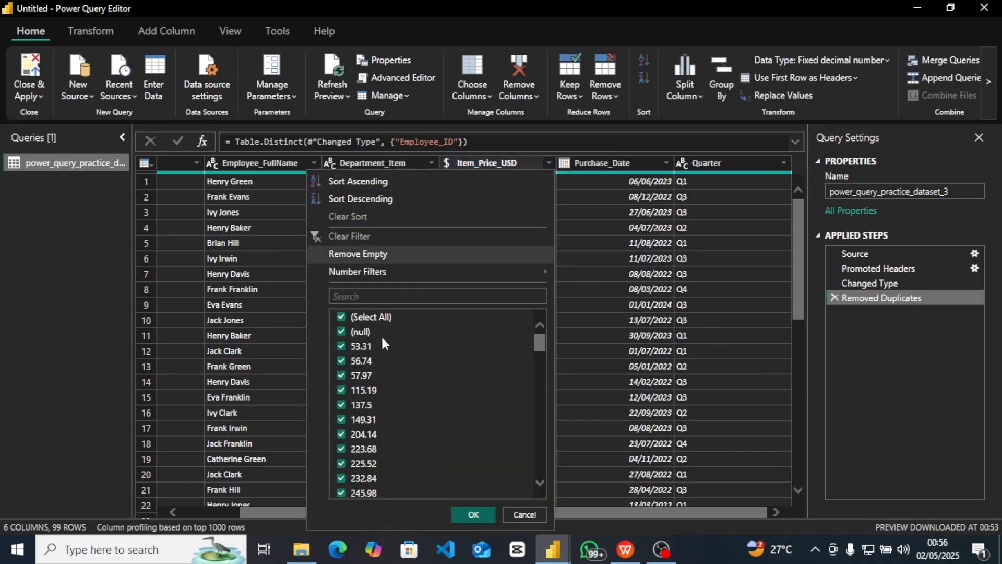
click(524, 515)
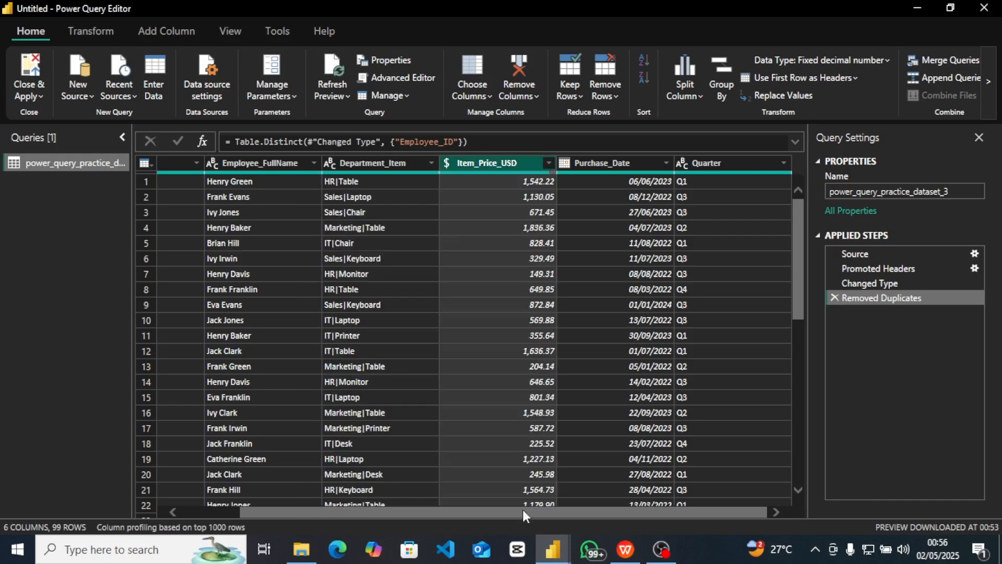
right_click(496, 164)
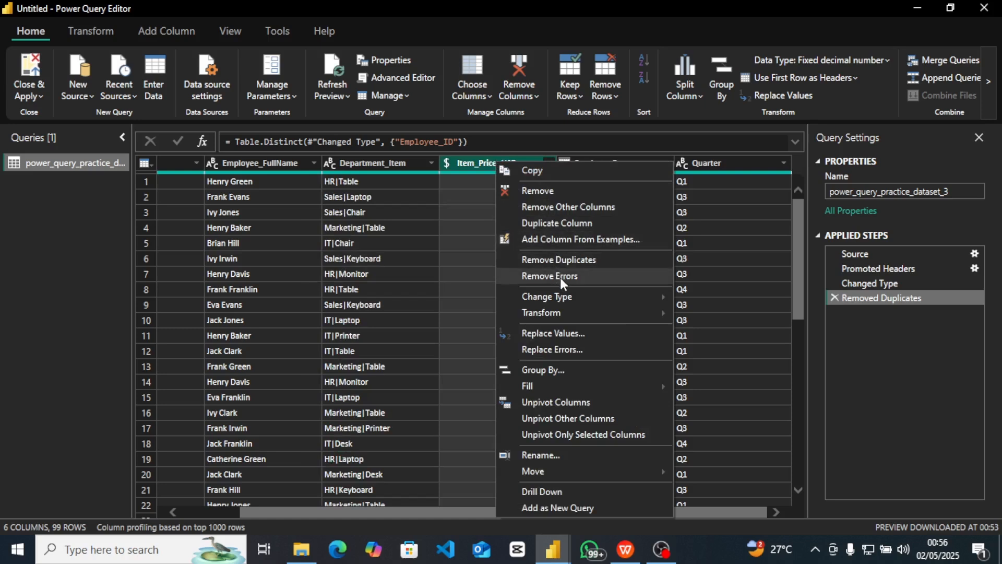
click(579, 334)
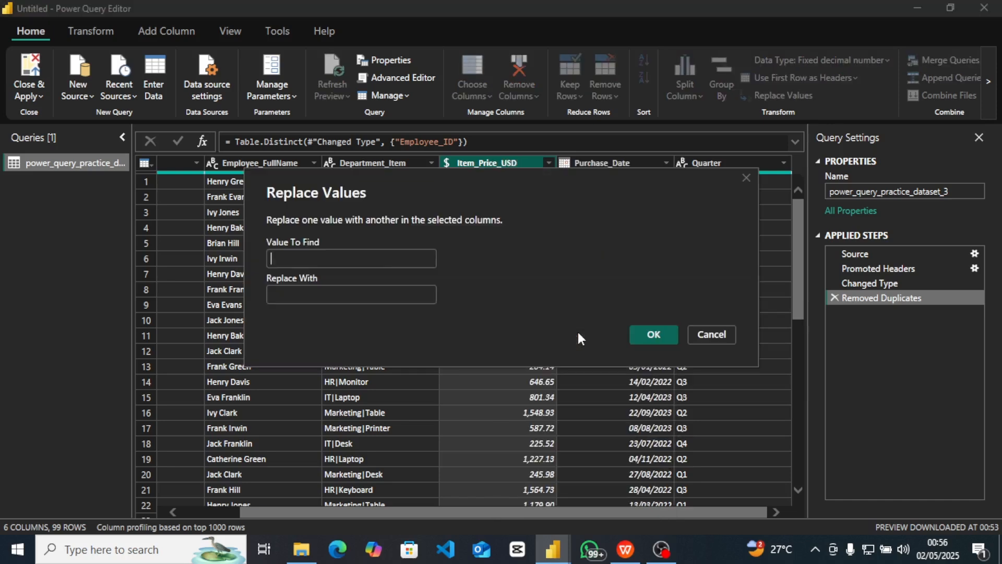
text(null)
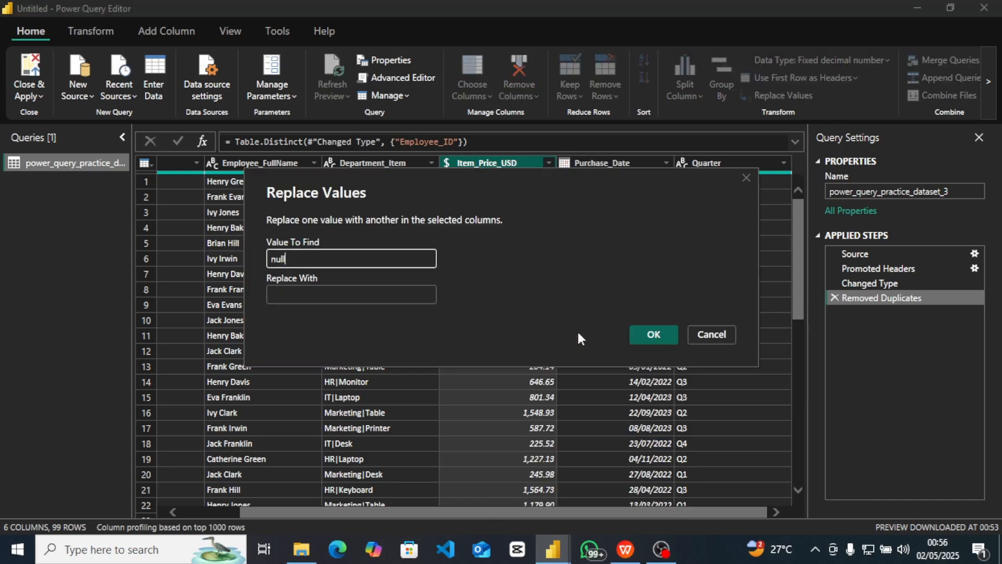
click(374, 295)
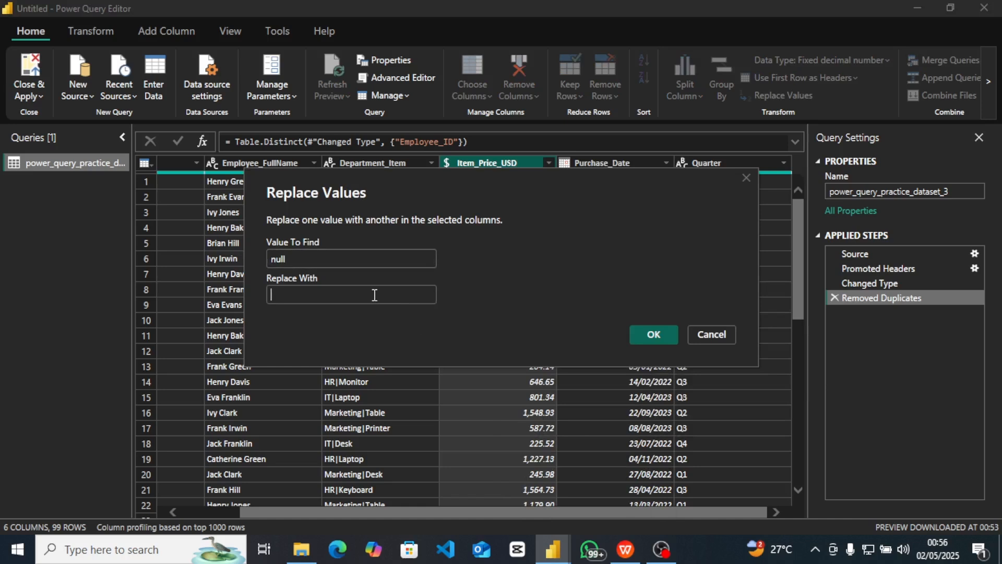
text(1)
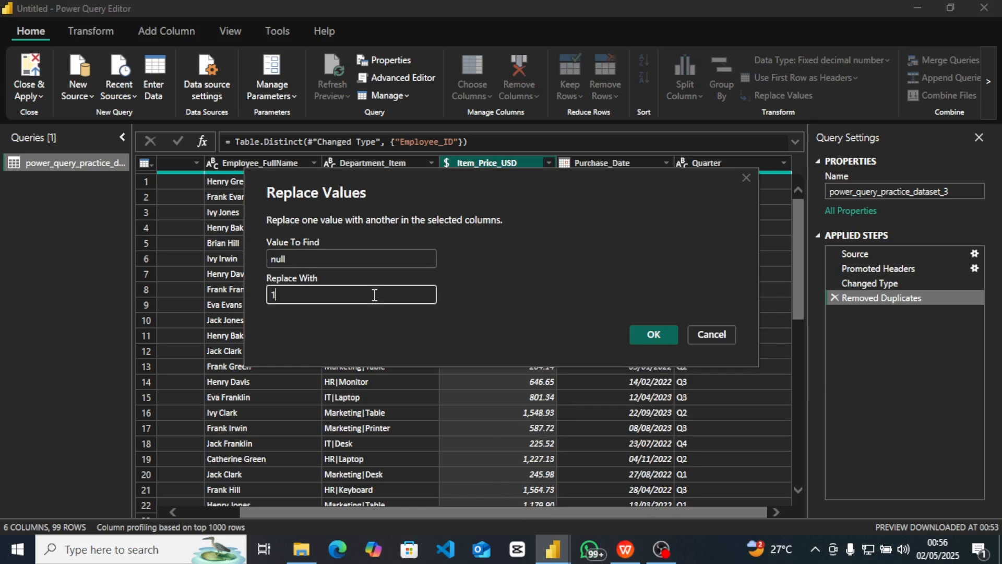
text(019)
click(667, 339)
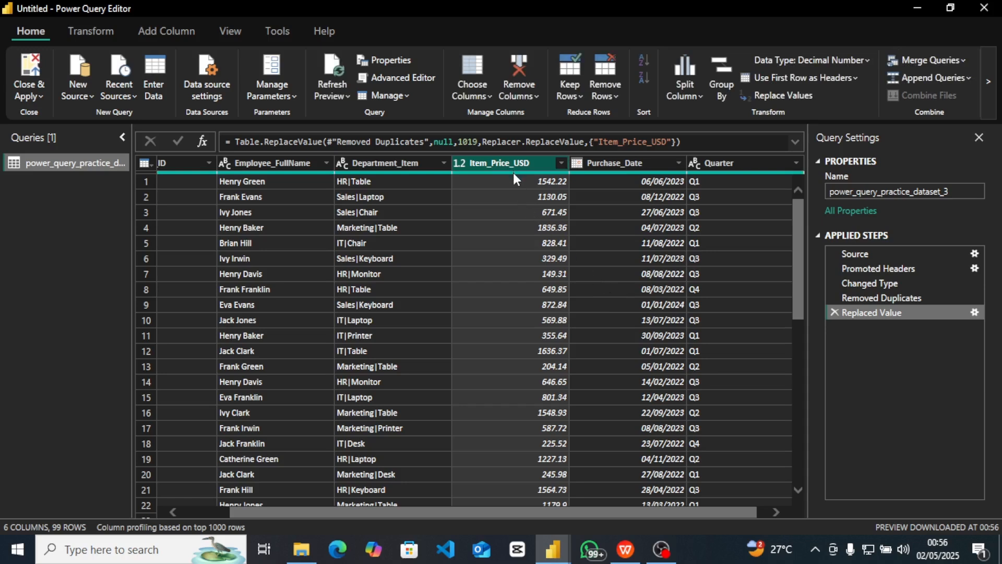
mouse_move(514, 176)
Split the Employee_FullName column by the space delimiter at each occurrence.
click(256, 164)
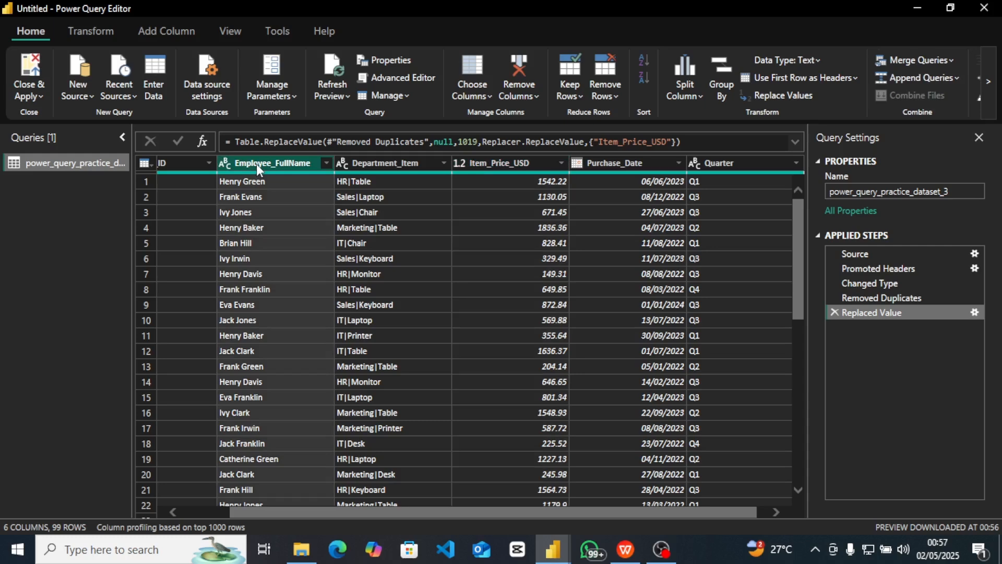
right_click(256, 164)
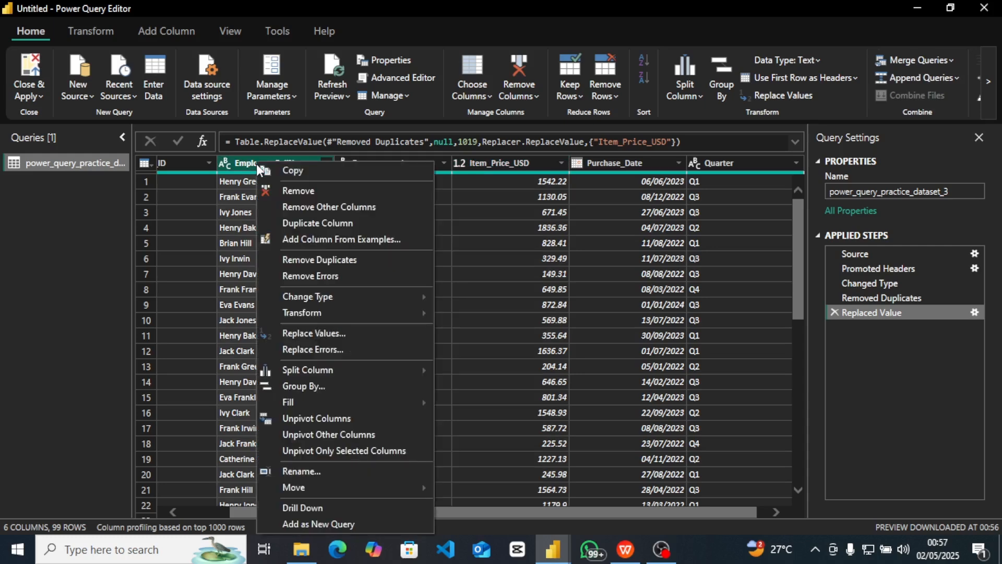
mouse_move(319, 313)
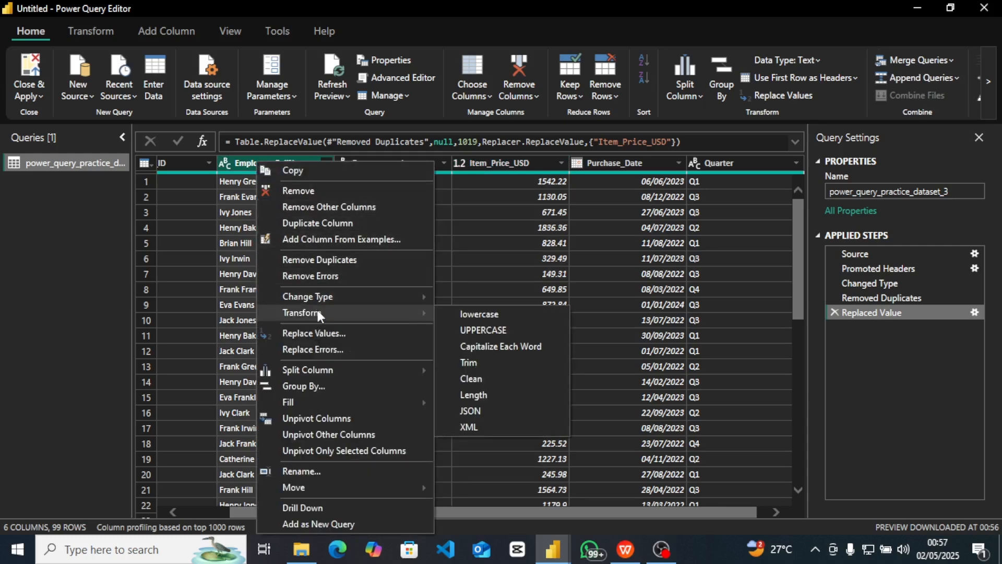
mouse_move(333, 372)
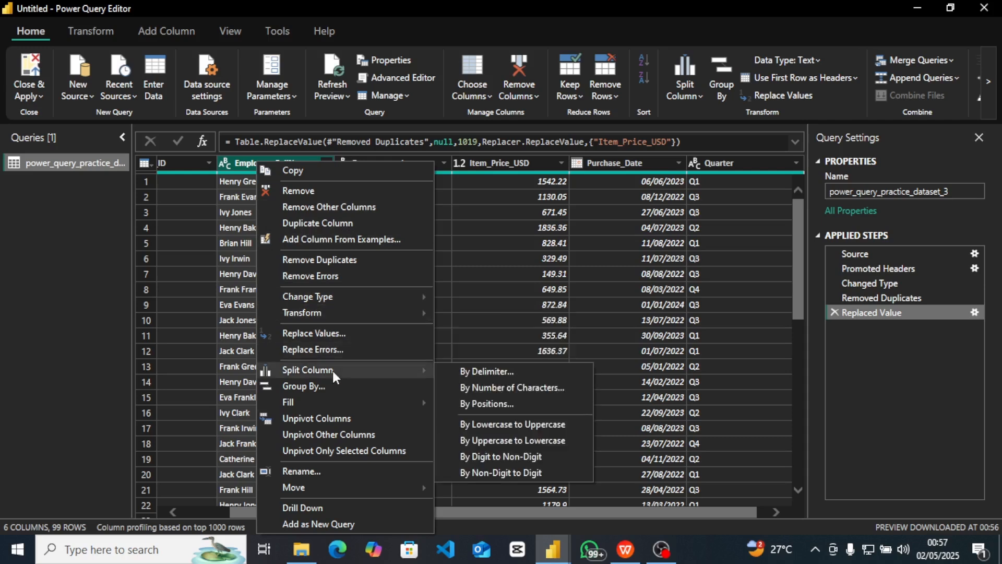
click(465, 372)
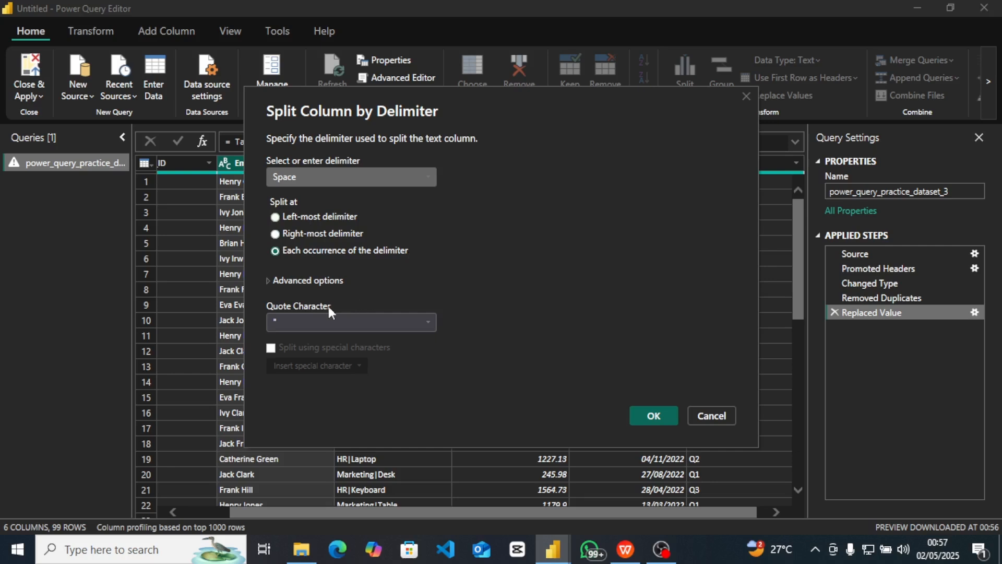
click(269, 283)
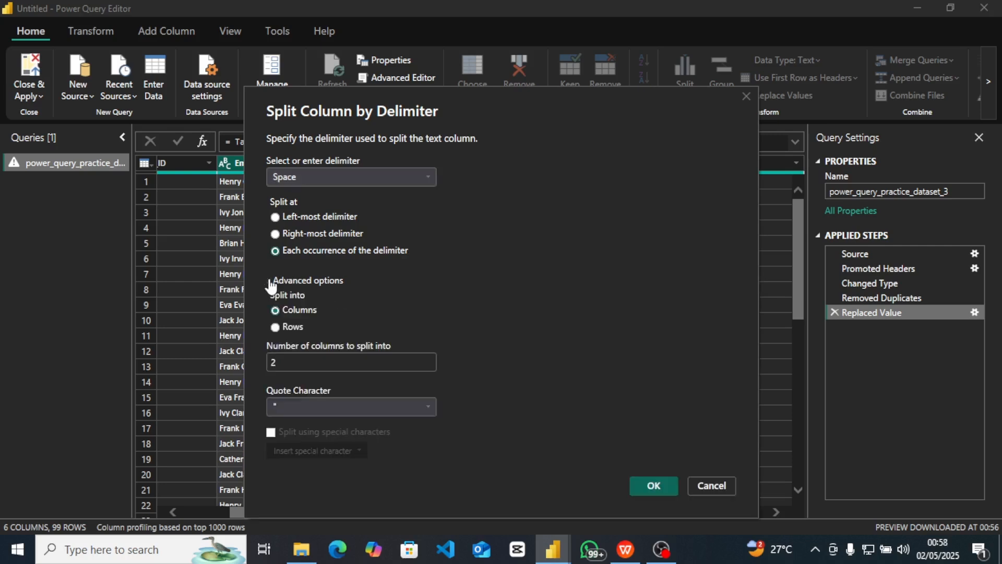
click(270, 283)
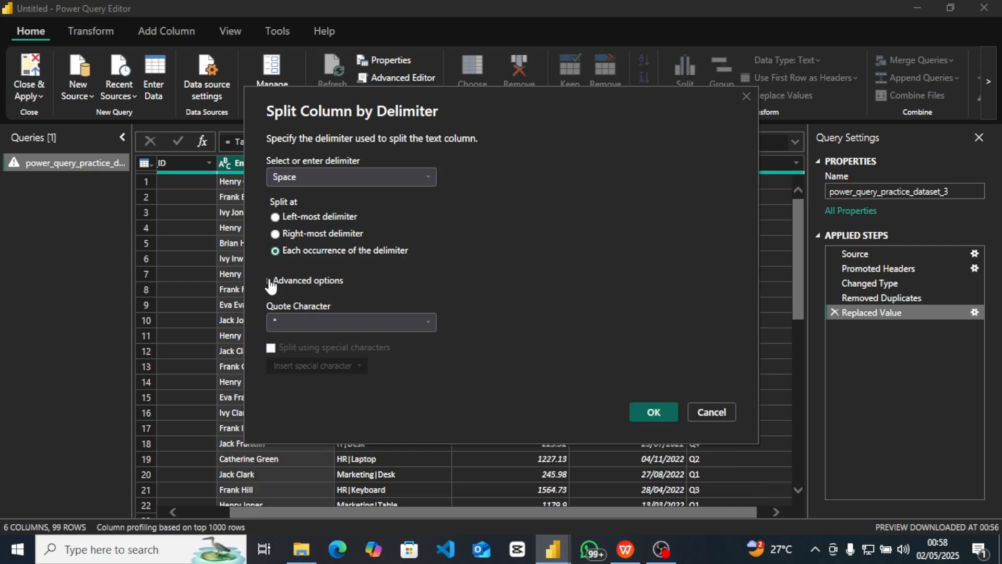
click(271, 283)
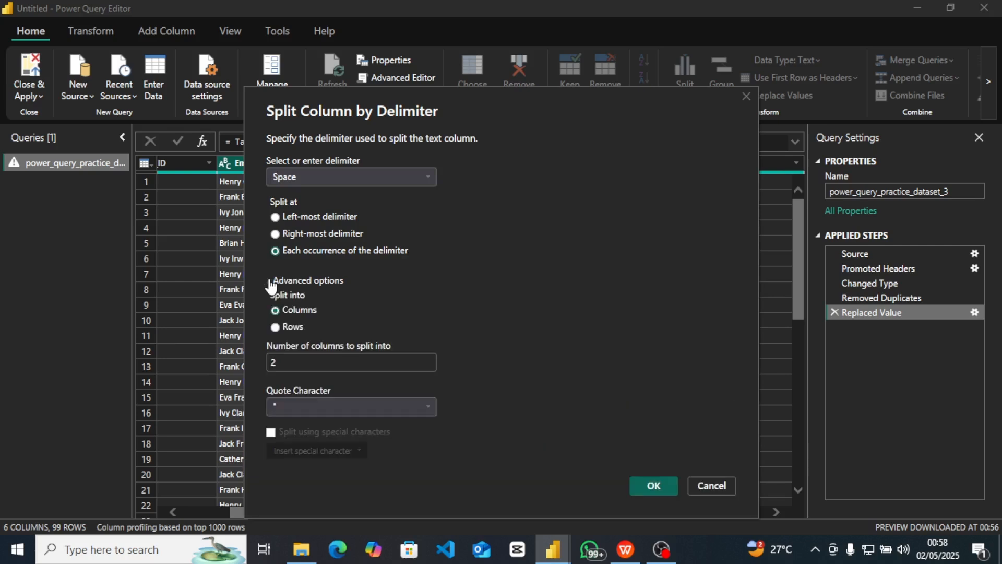
click(270, 283)
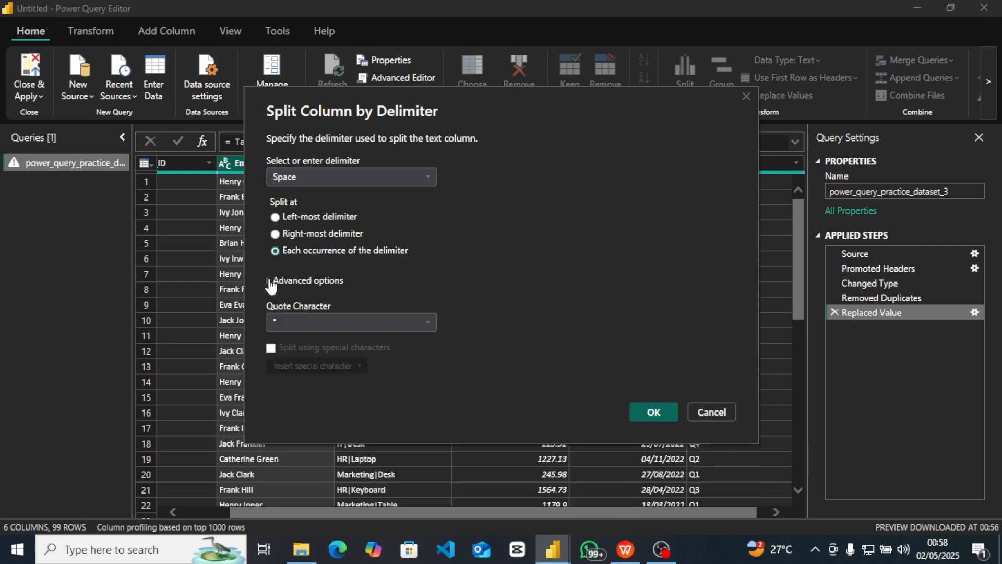
click(652, 412)
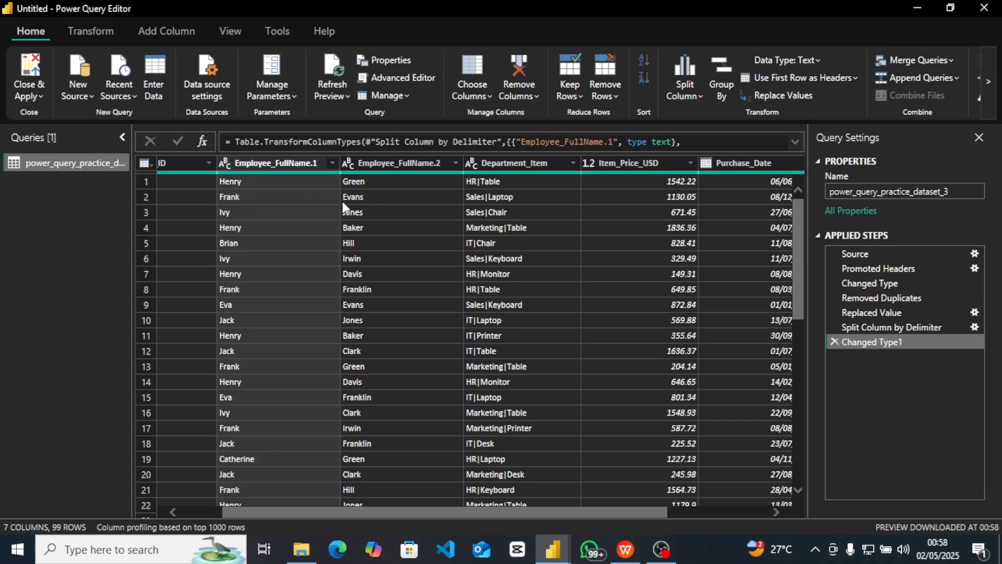
Rename the two columns split from Employee_FullName as First Name and Last Name.
double_click(283, 164)
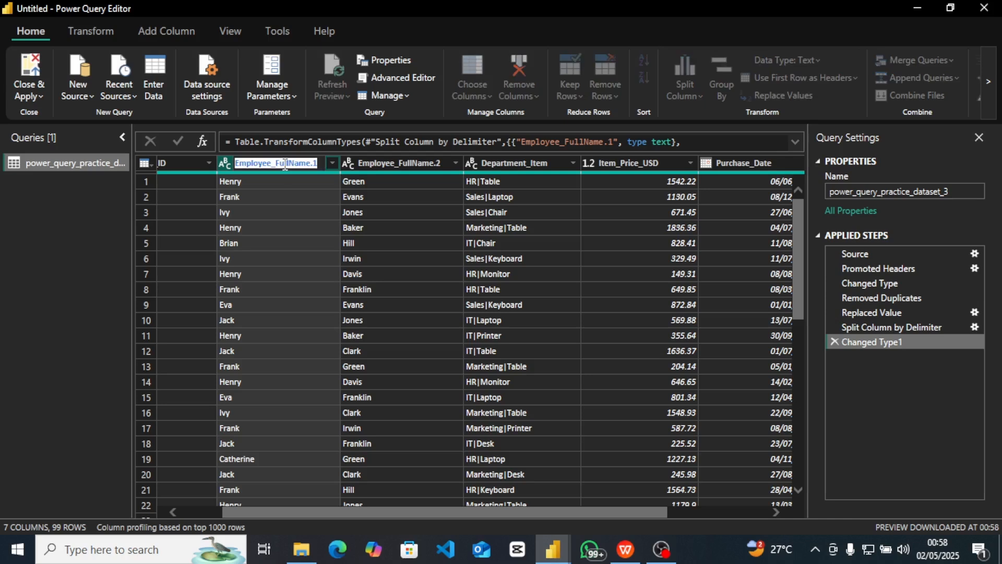
text(First N)
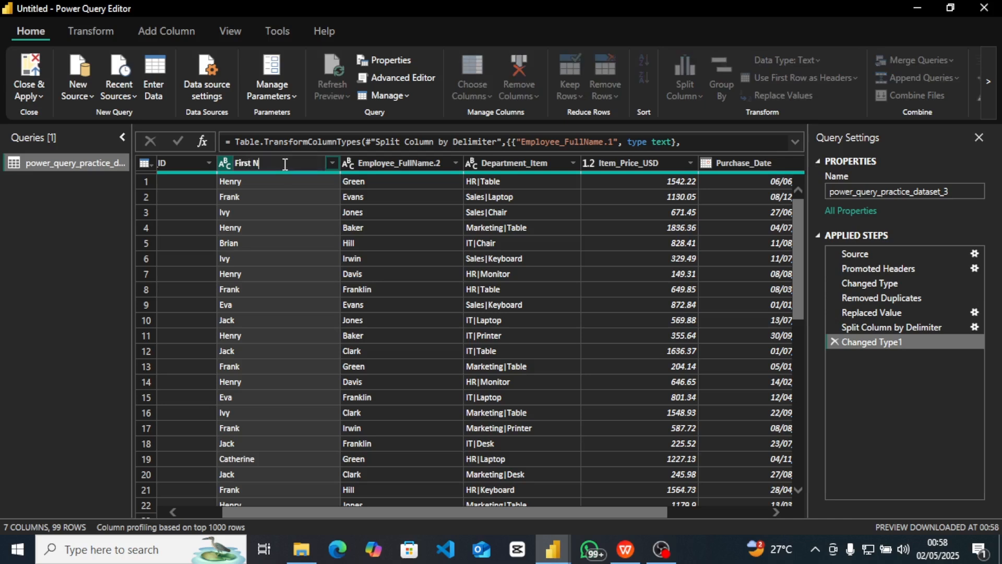
text(ame)
key(Return)
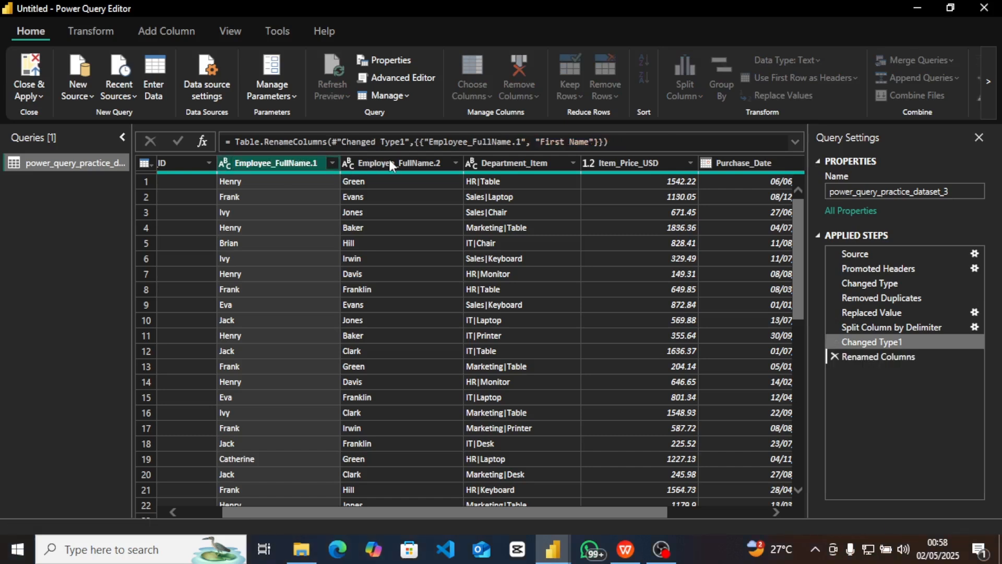
double_click(394, 162)
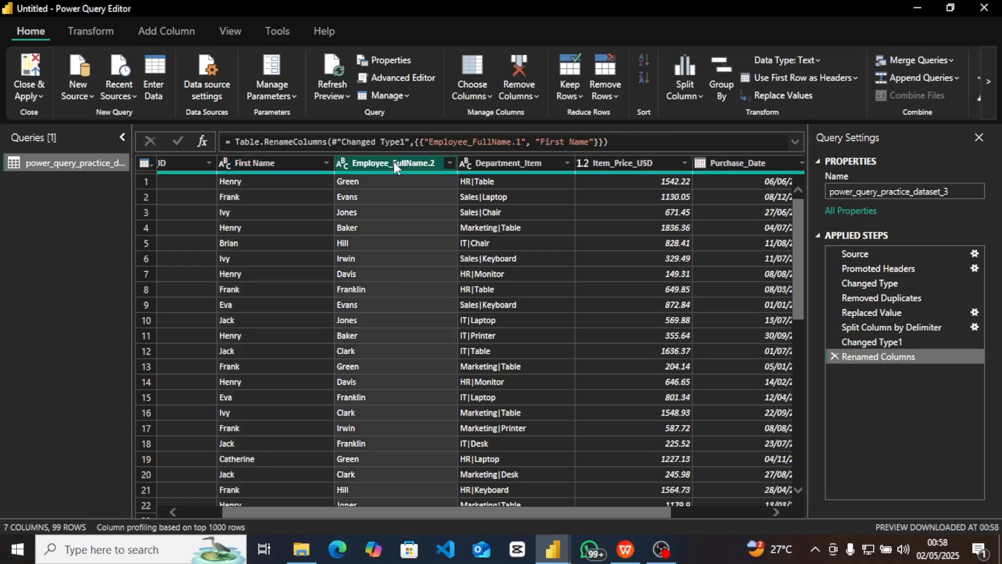
text(Las)
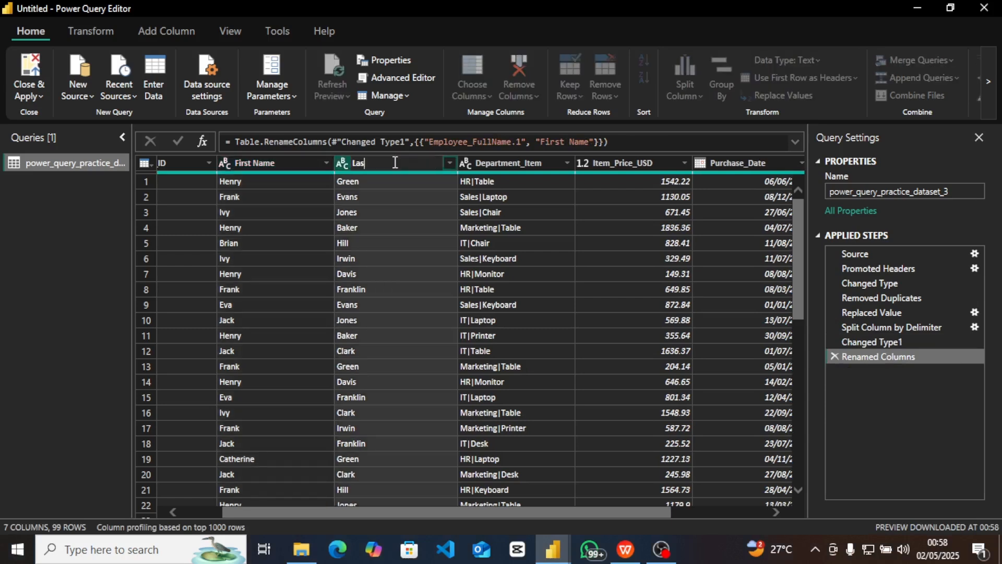
text(t Name)
key(Return)
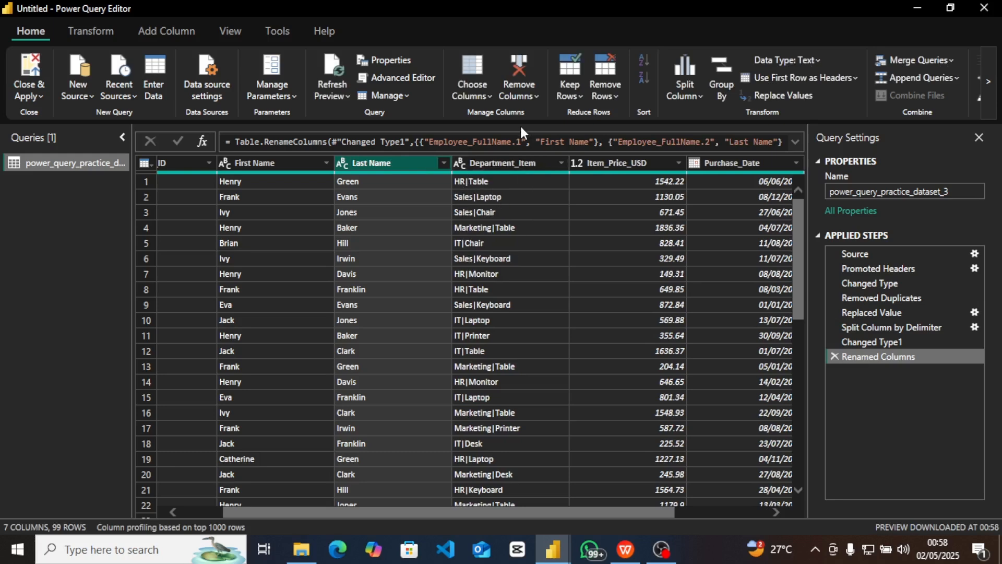
Split the Department_Item column by the custom delimiter | at each occurrence.
click(511, 159)
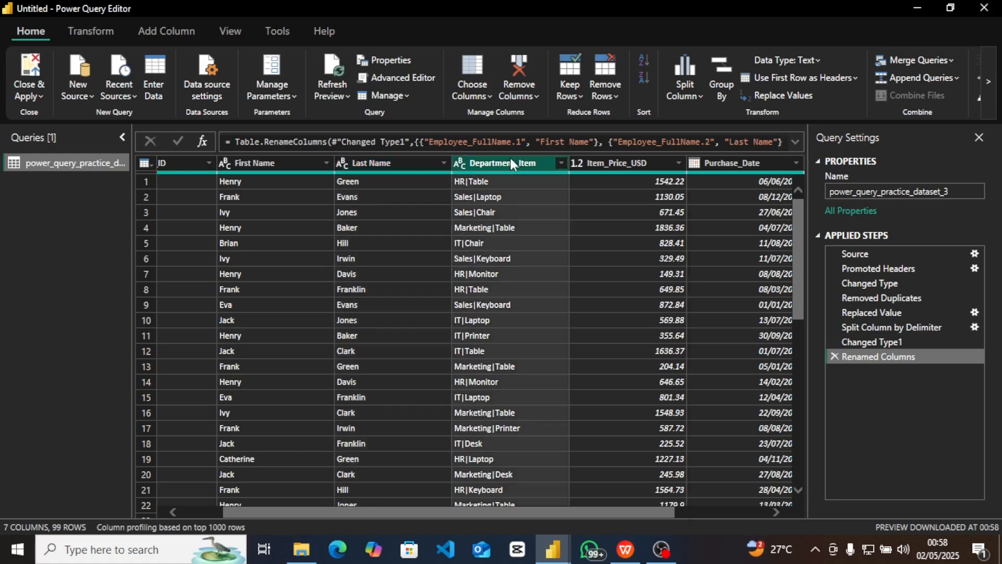
right_click(512, 165)
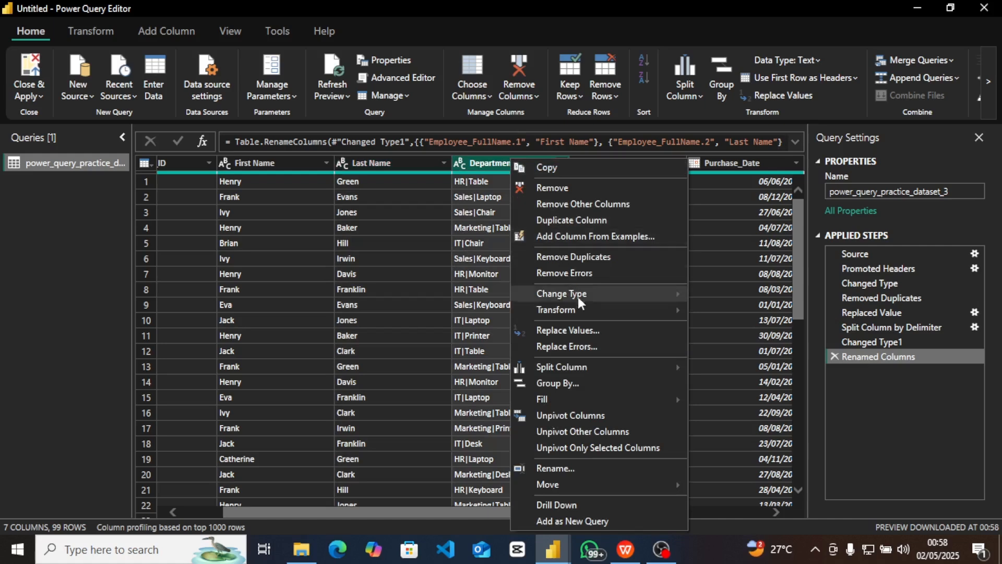
mouse_move(602, 371)
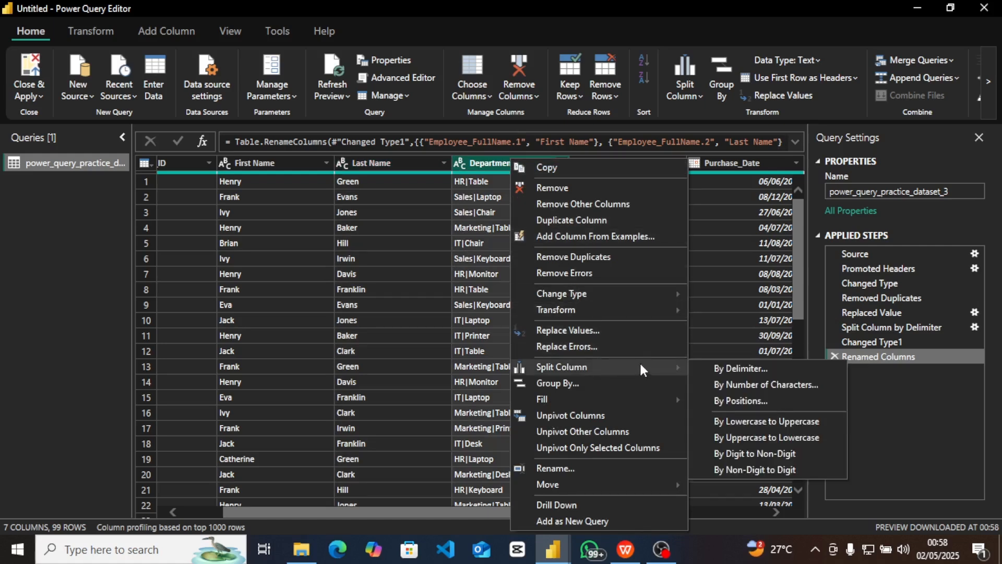
click(731, 368)
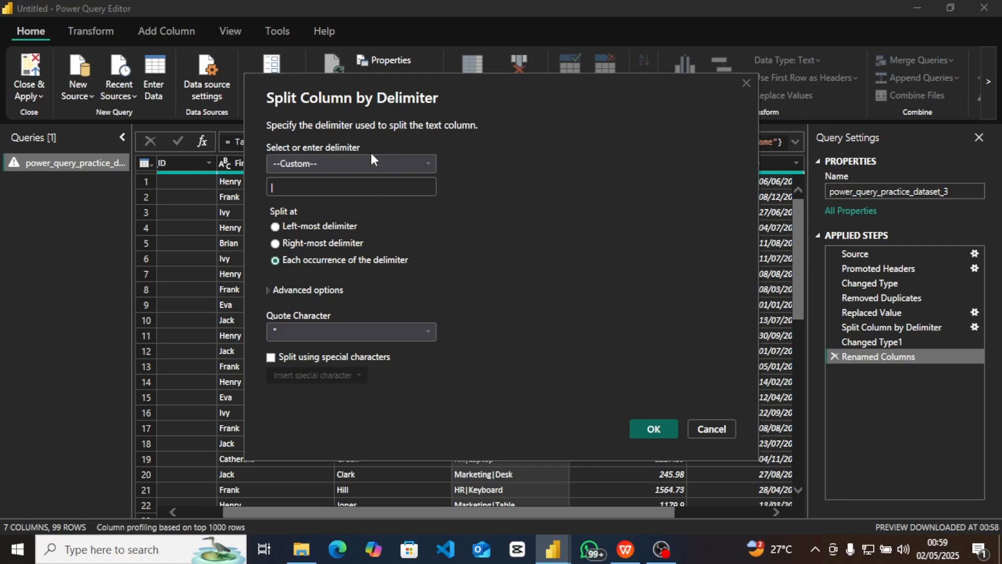
click(378, 164)
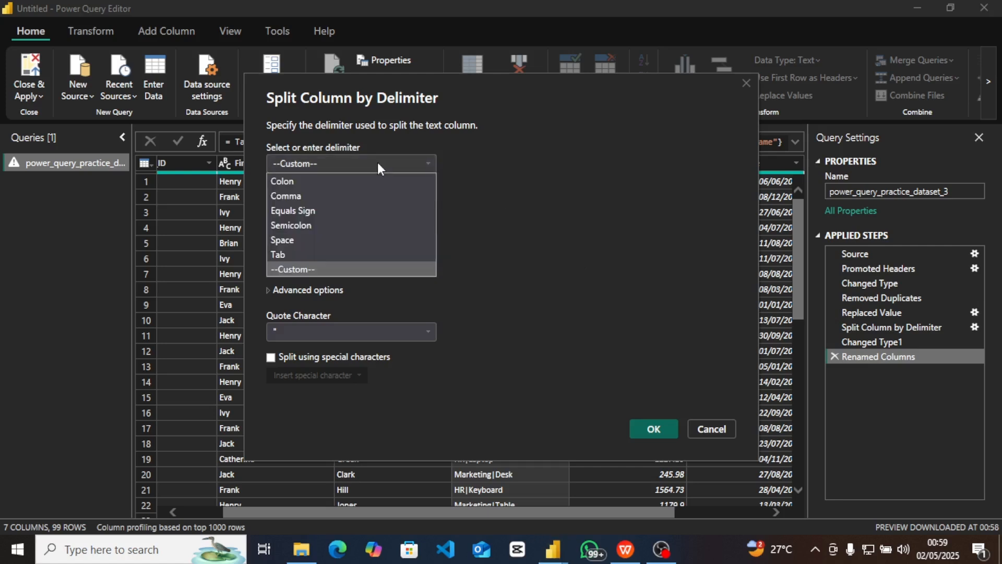
click(377, 164)
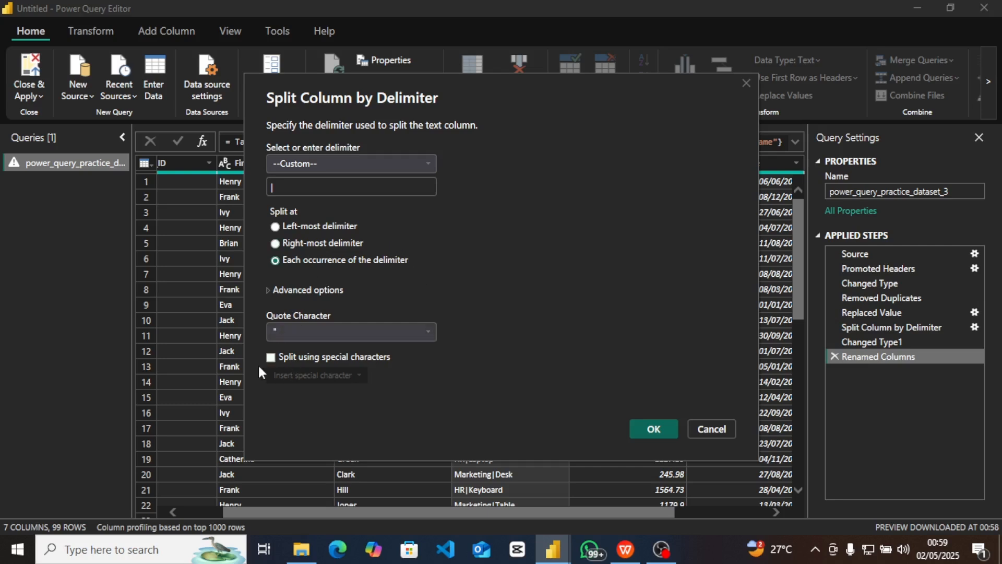
click(656, 429)
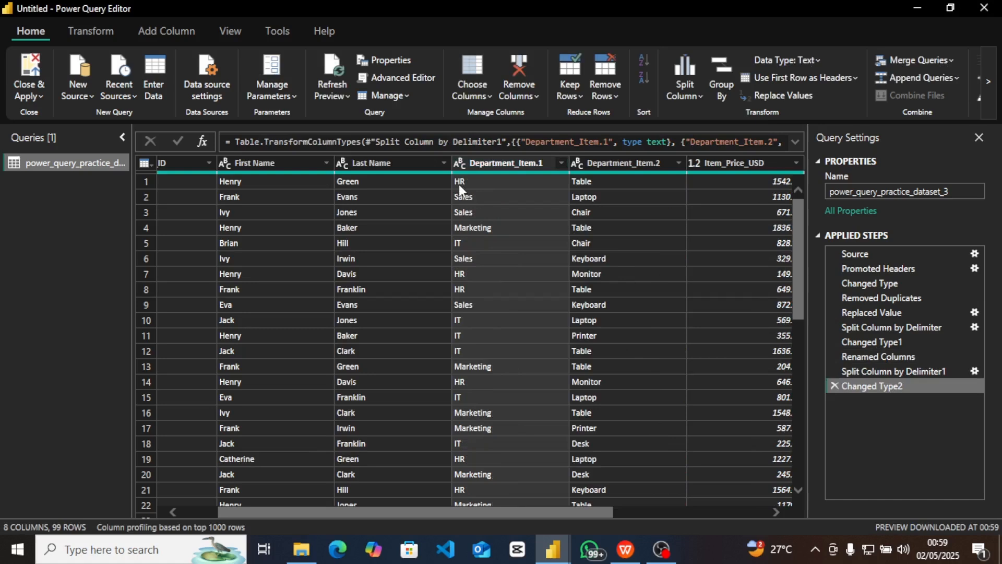
Rename the two columns split from Department_Item as Department and Items.
double_click(531, 163)
text(D)
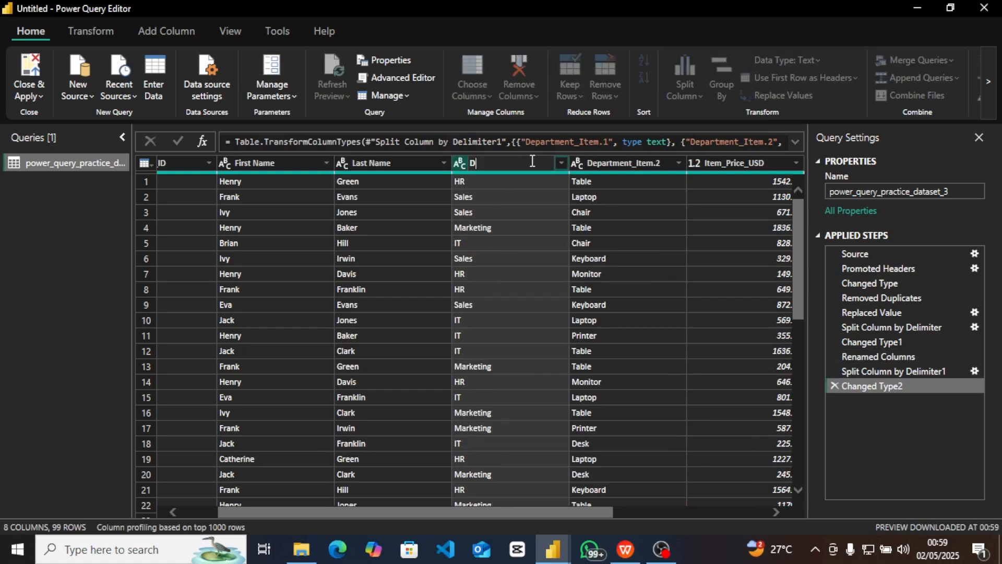
text(epartment)
key(Return)
double_click(603, 167)
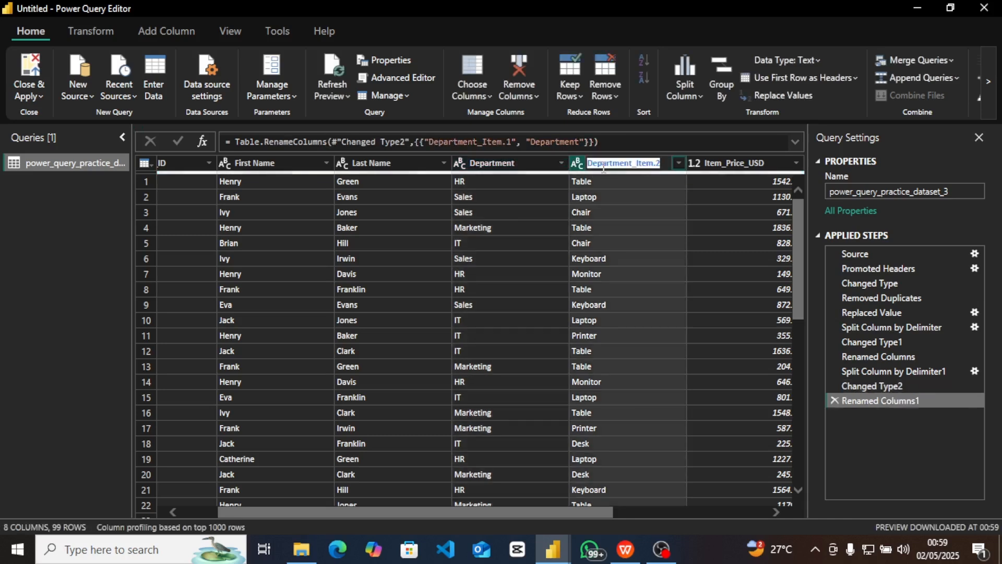
text(Items)
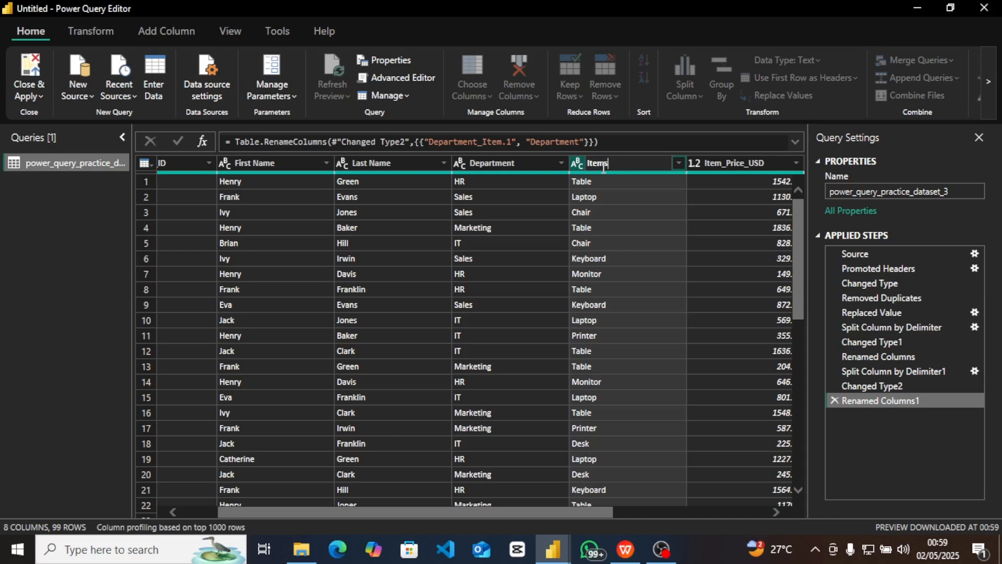
key(Return)
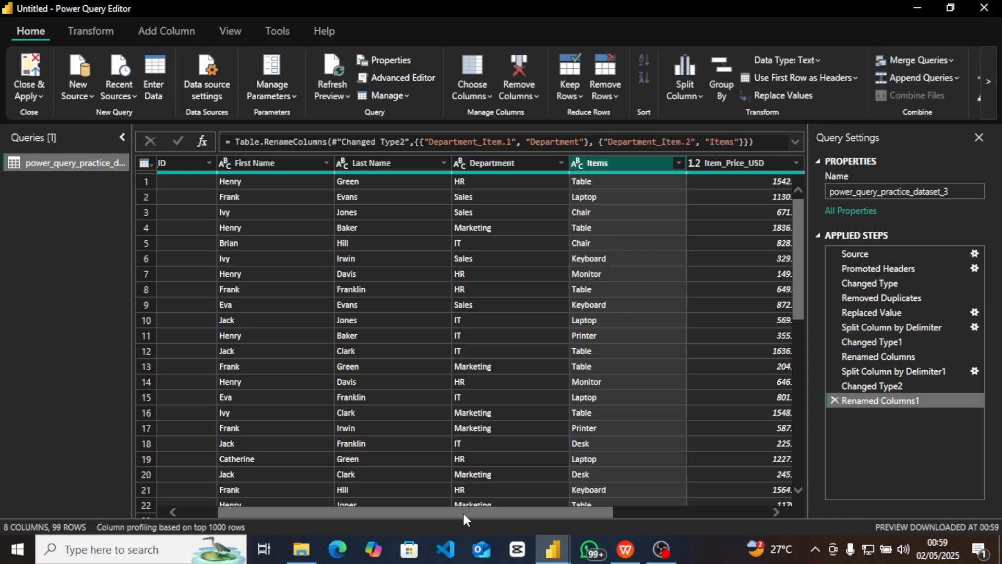
Try the lowercase transformation on the Items column and remove the resulting Lowercased Text step.
drag(464, 516, 638, 528)
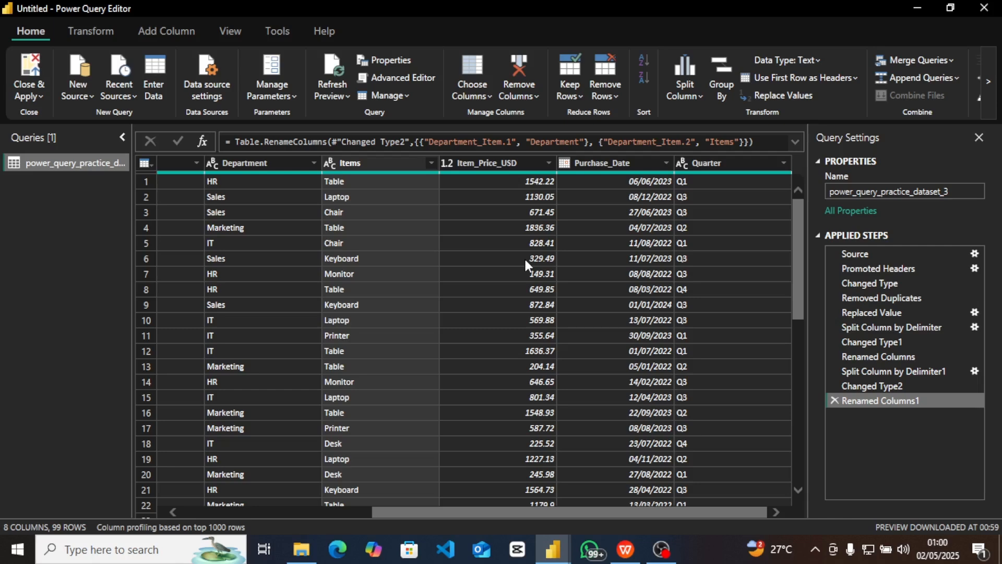
right_click(364, 165)
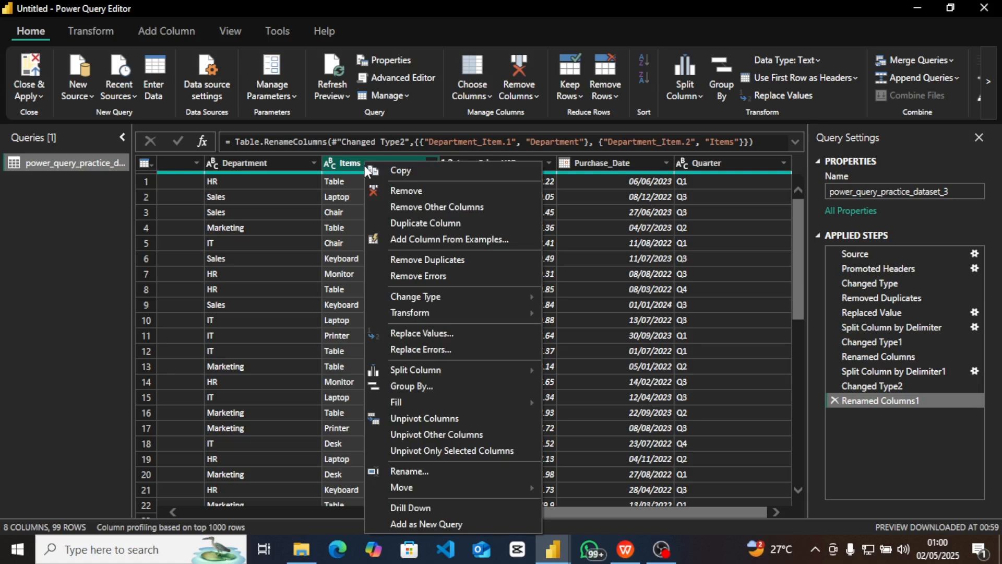
mouse_move(465, 312)
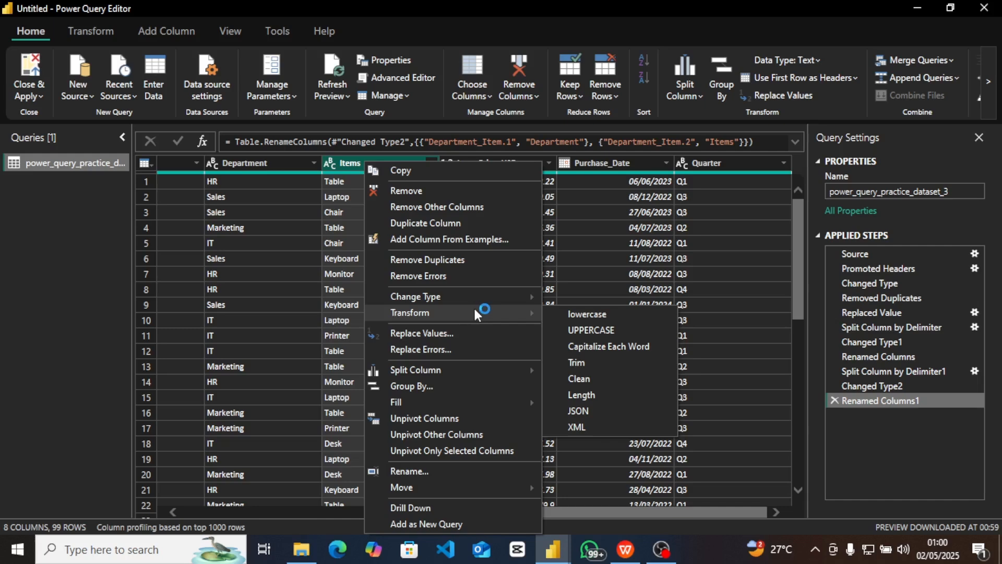
click(586, 316)
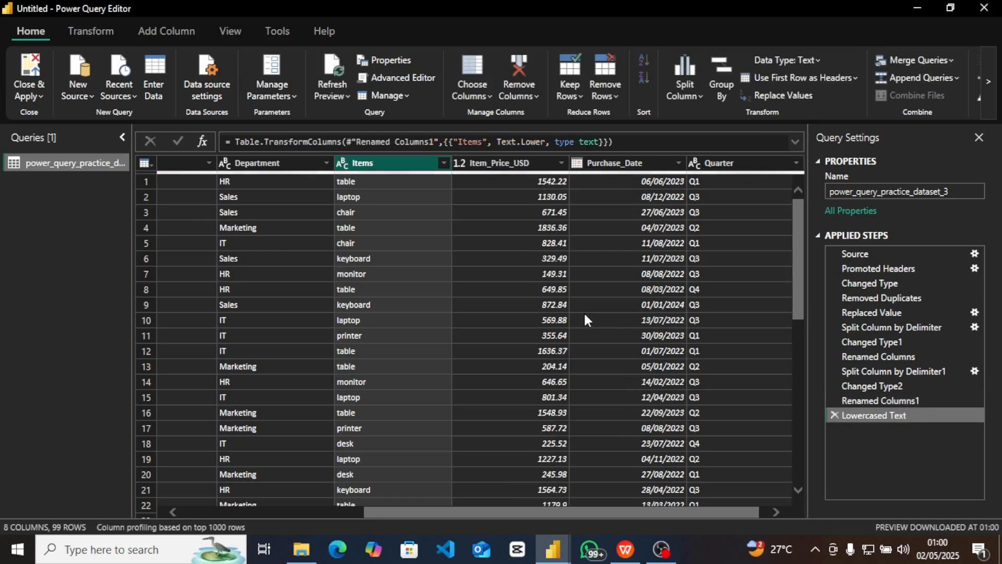
click(836, 412)
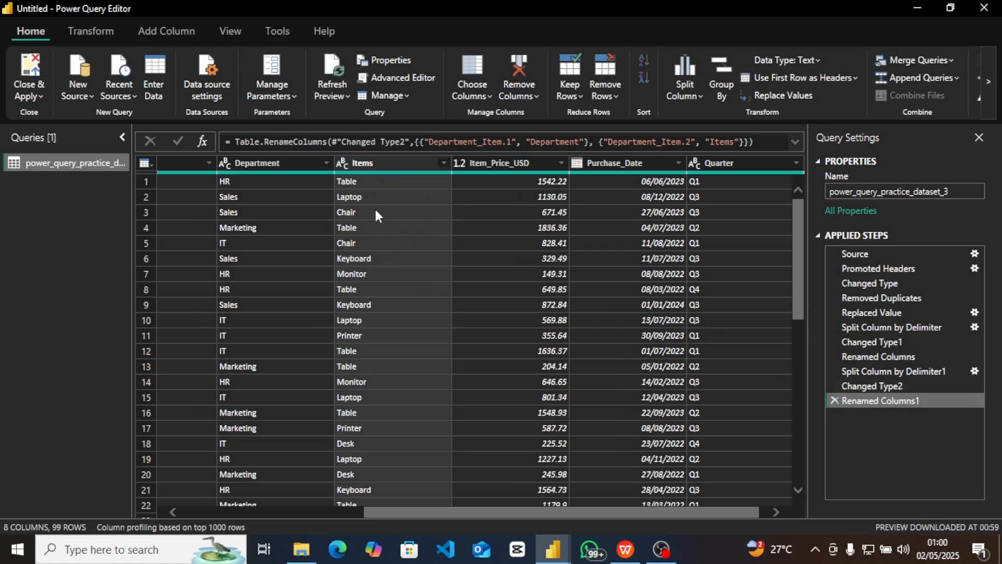
right_click(393, 163)
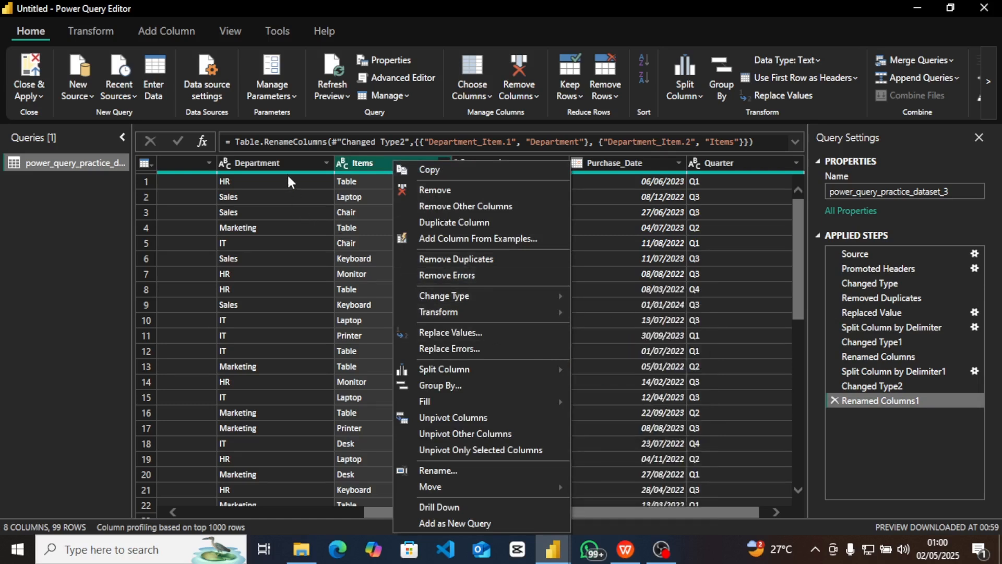
click(281, 162)
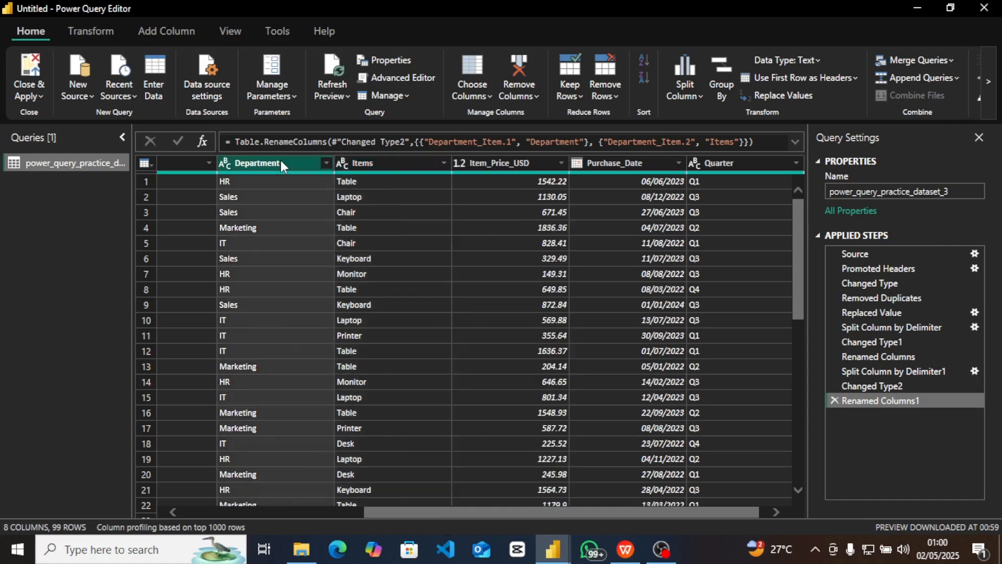
Duplicate the power_query_practice_dataset_3 query.
right_click(69, 161)
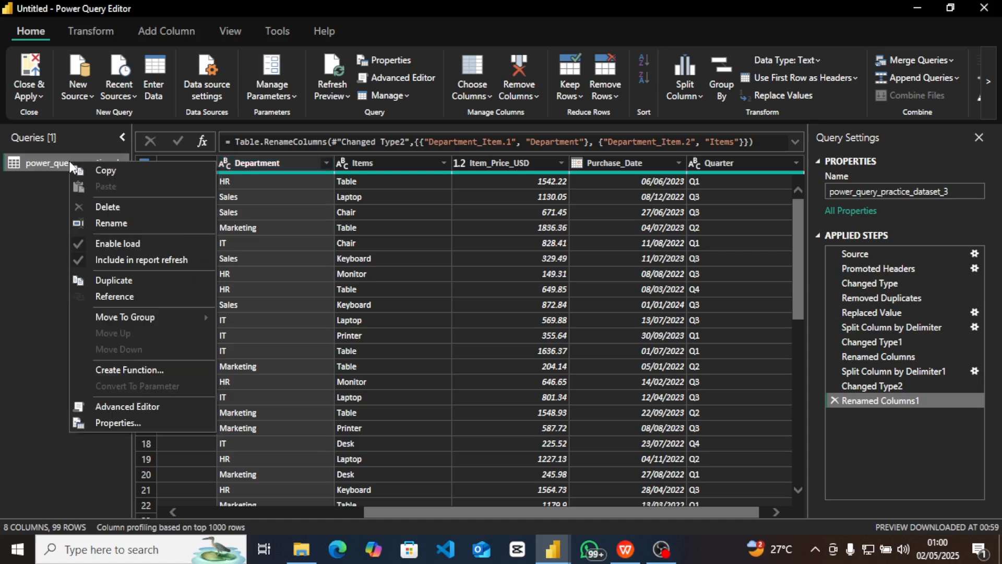
click(159, 283)
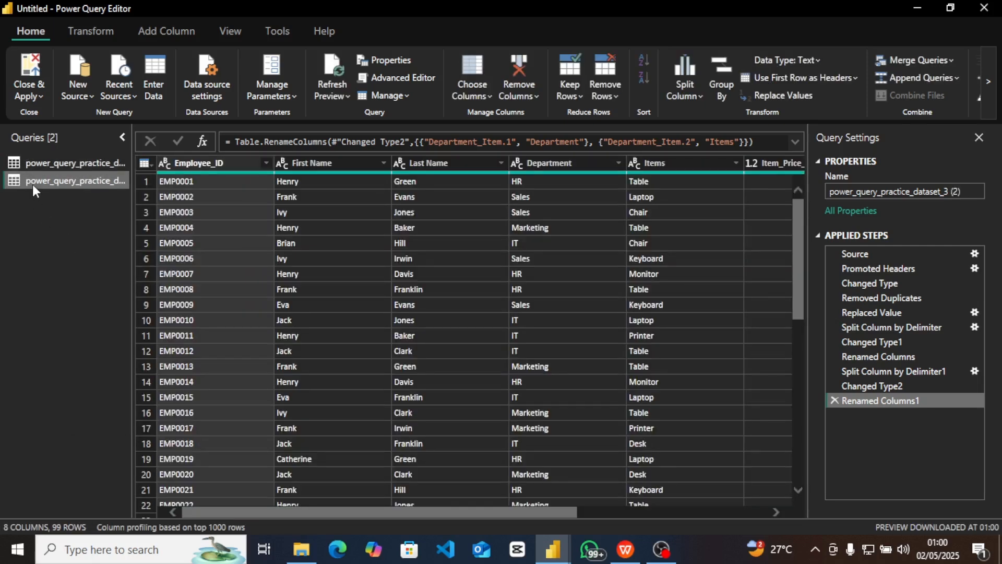
right_click(47, 161)
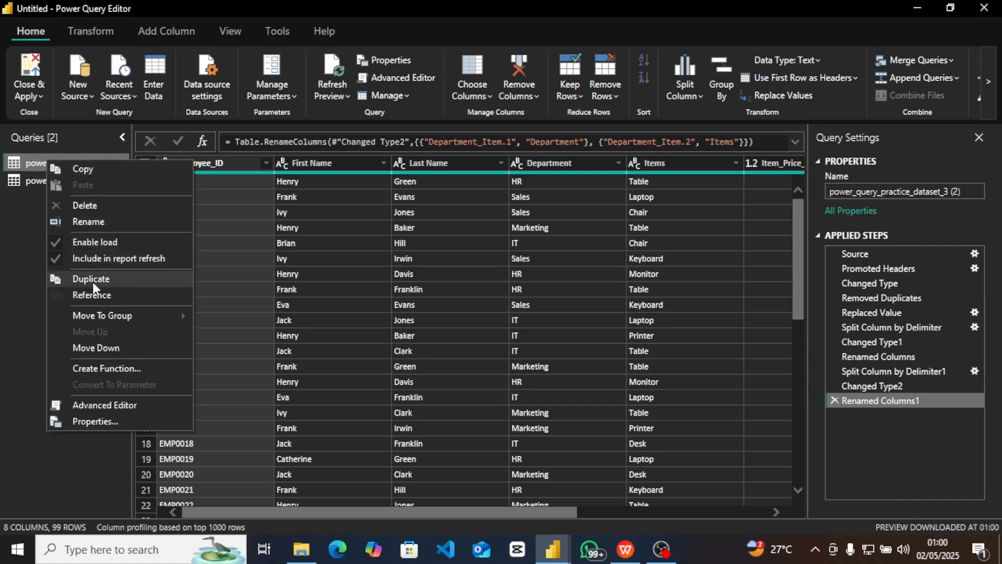
click(26, 270)
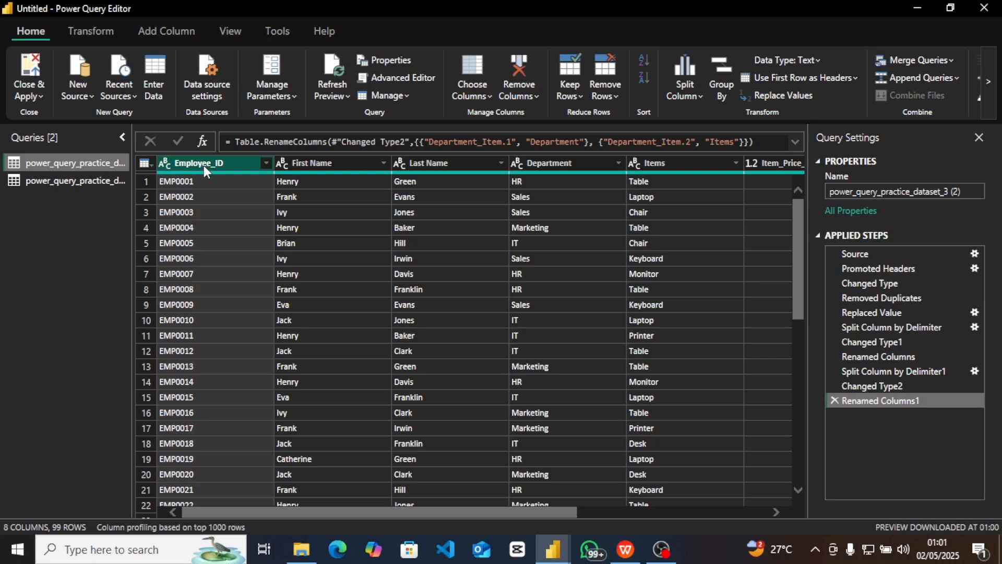
Start merging the power_query_practice_dataset_3 (2) query with power_query_practice_dataset_3 as the second table.
click(108, 182)
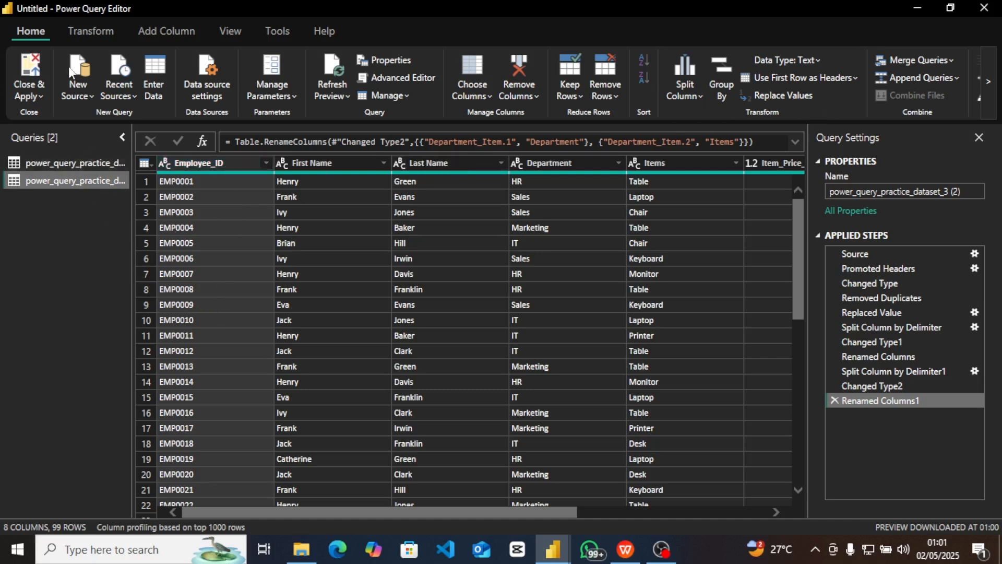
click(949, 61)
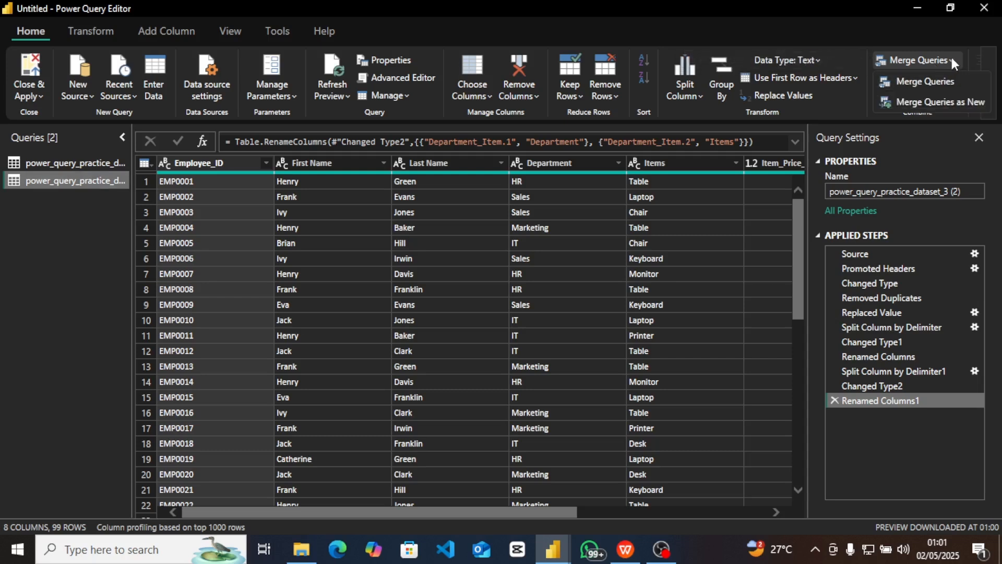
click(967, 82)
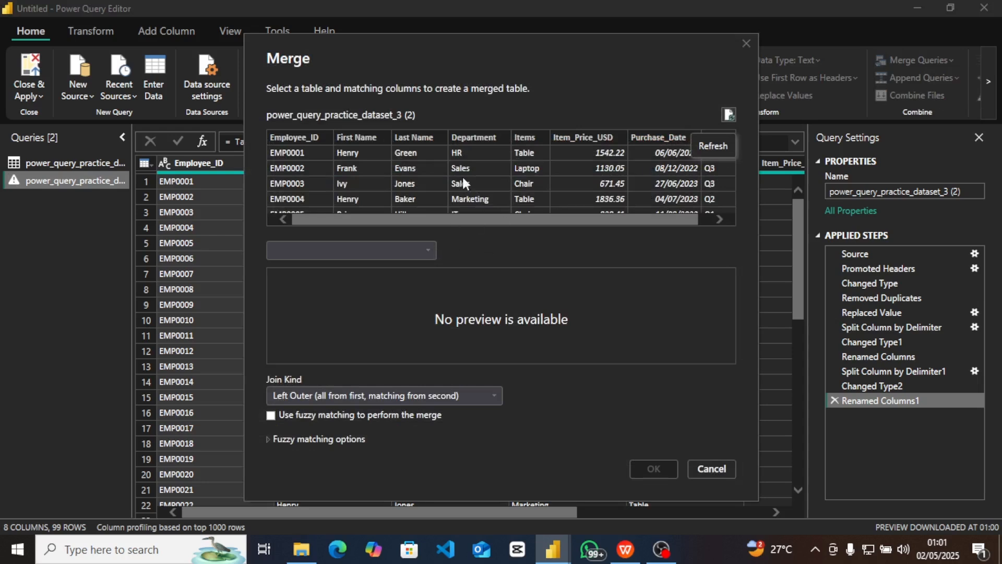
click(399, 249)
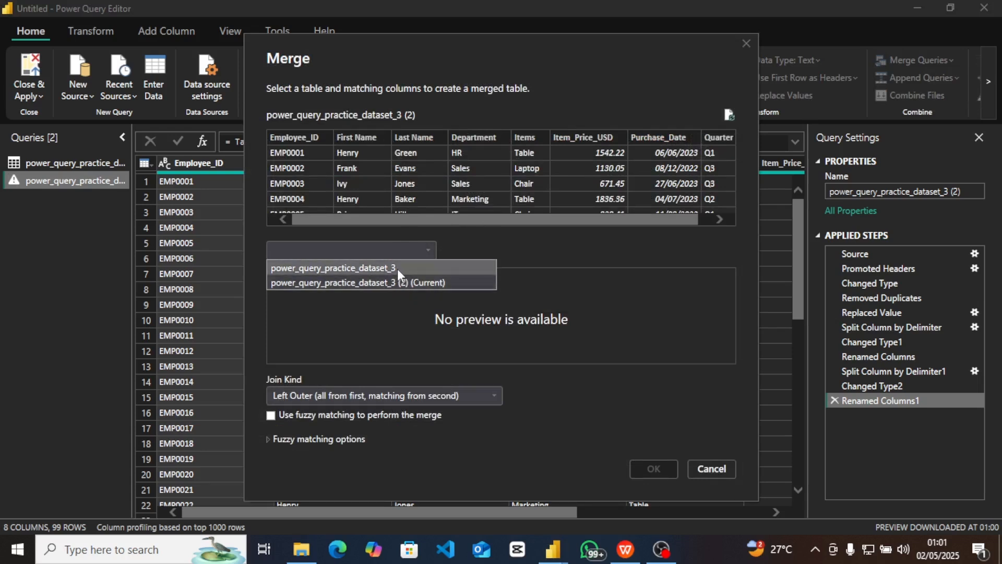
click(397, 268)
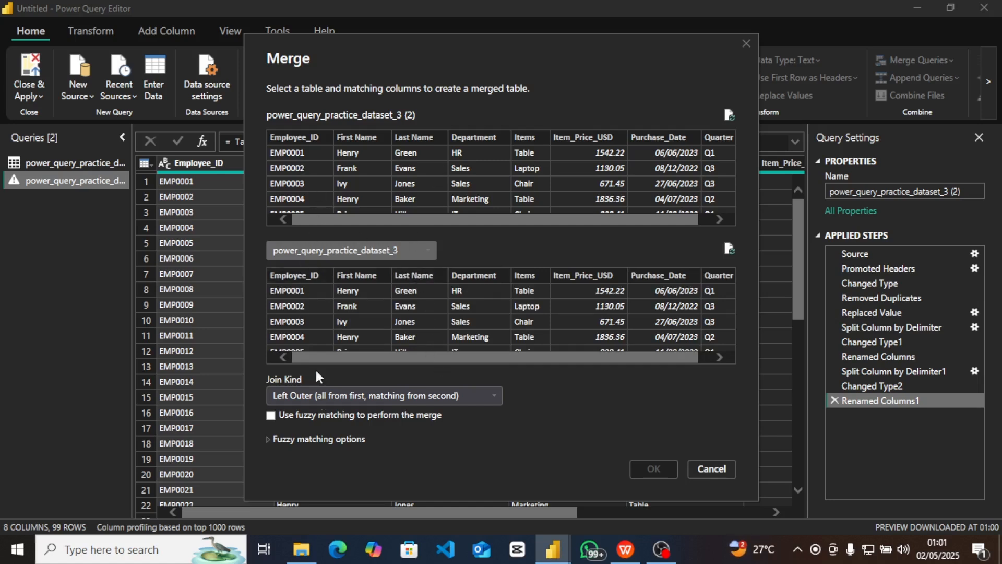
Match both tables on Employee_ID and merge them with the Inner (only matching rows) join kind.
click(303, 139)
click(301, 279)
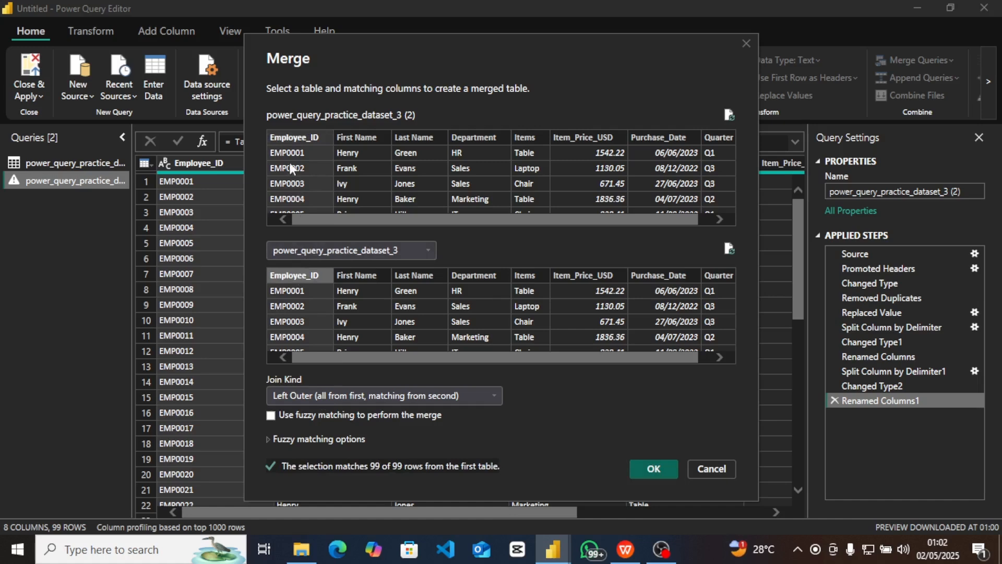
click(291, 137)
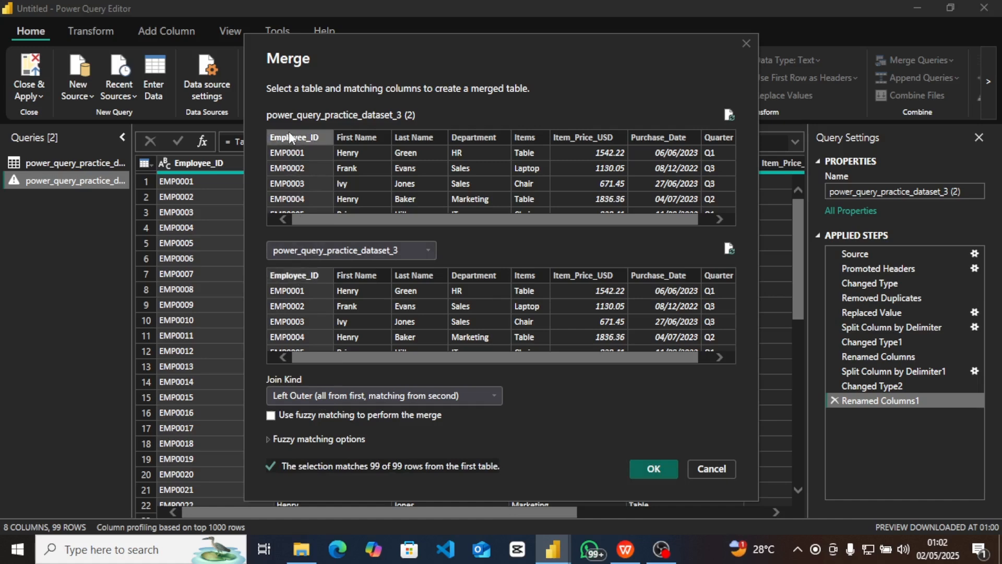
click(287, 277)
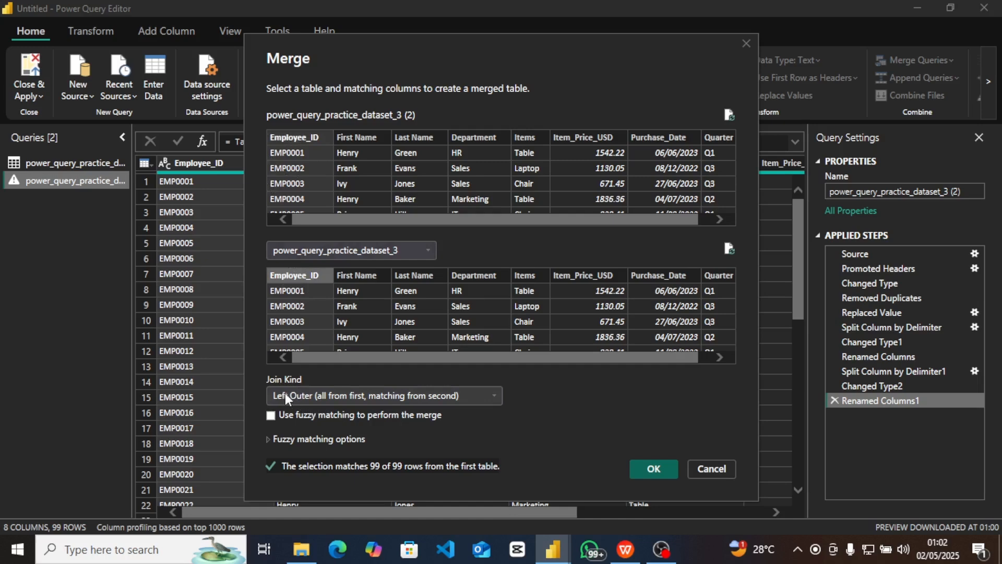
click(492, 397)
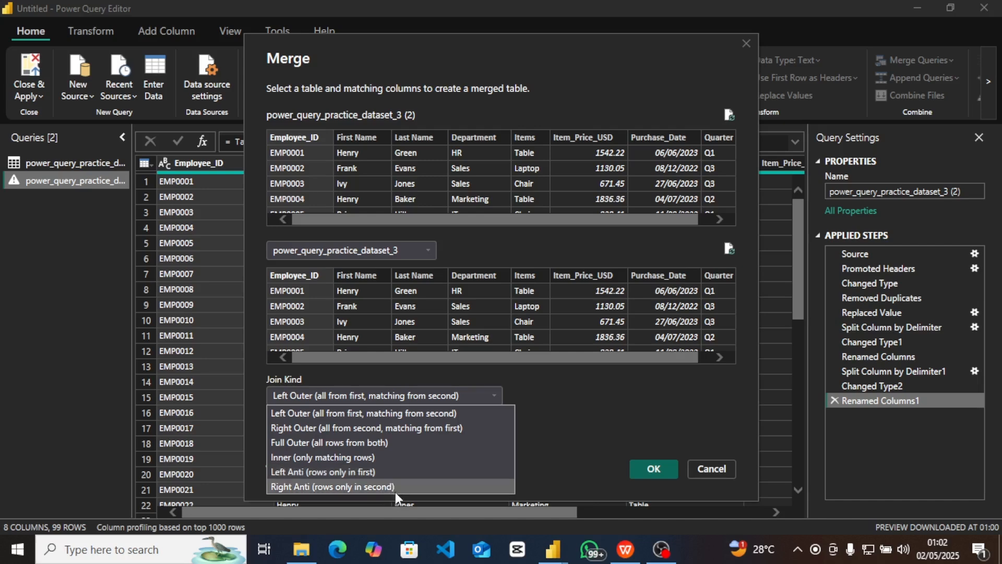
click(401, 459)
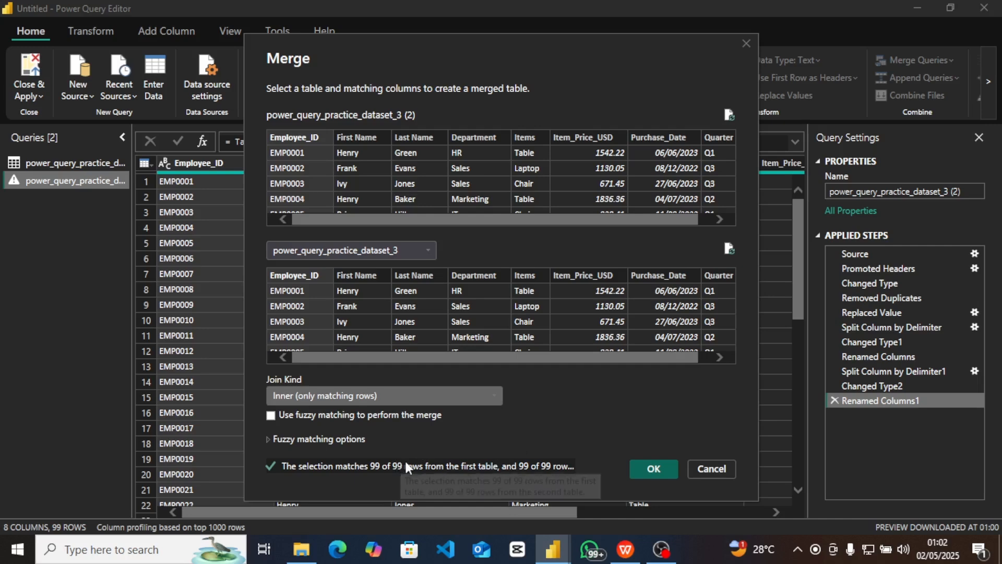
click(650, 471)
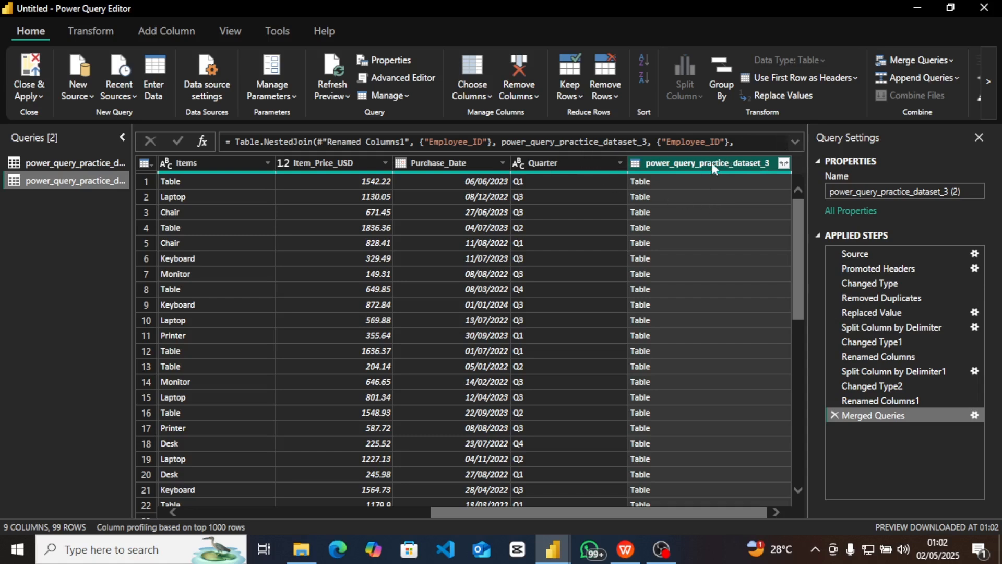
Expand the merged power_query_practice_dataset_3 column into all fields except Employee_ID, keeping the original column name as prefix.
click(784, 163)
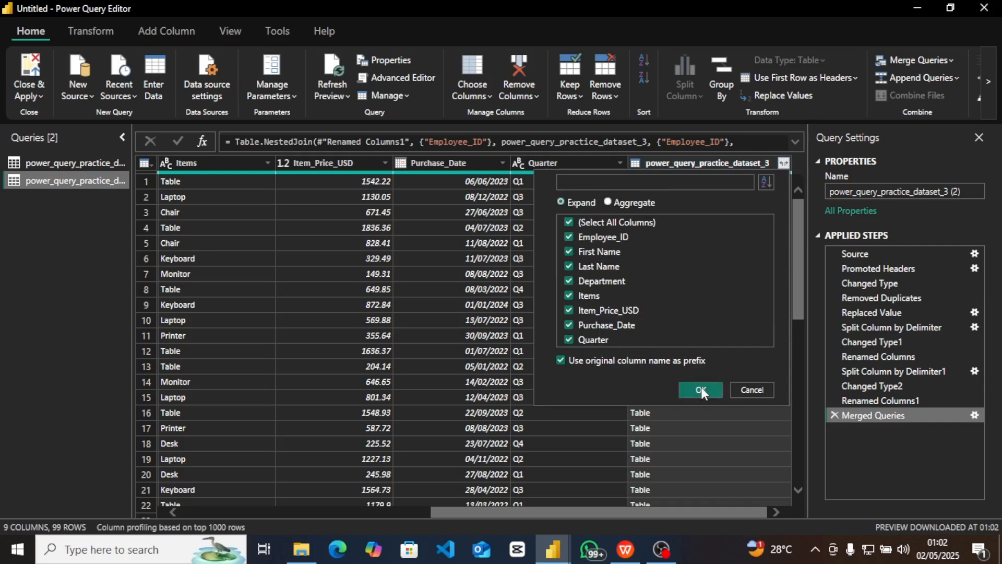
click(570, 237)
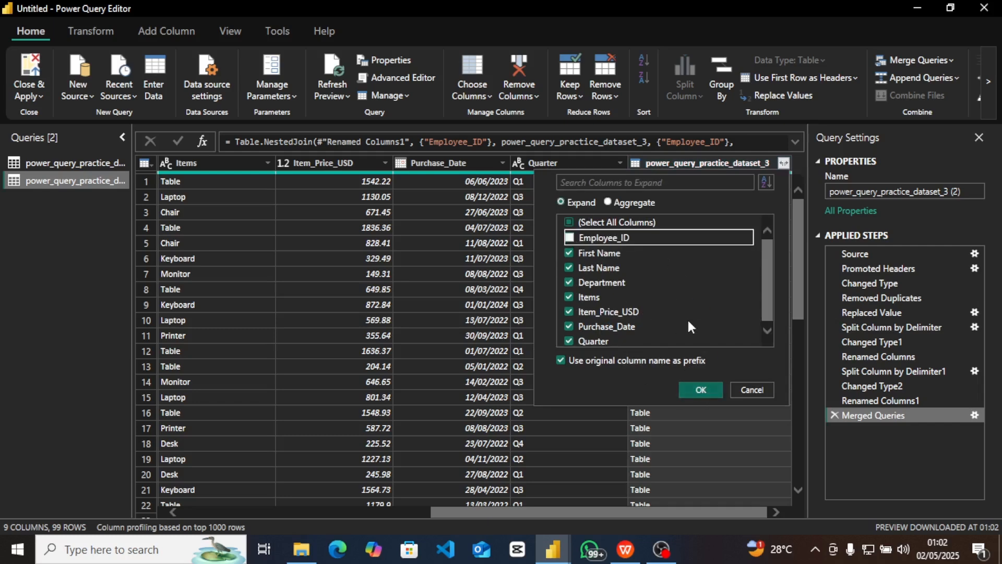
click(711, 395)
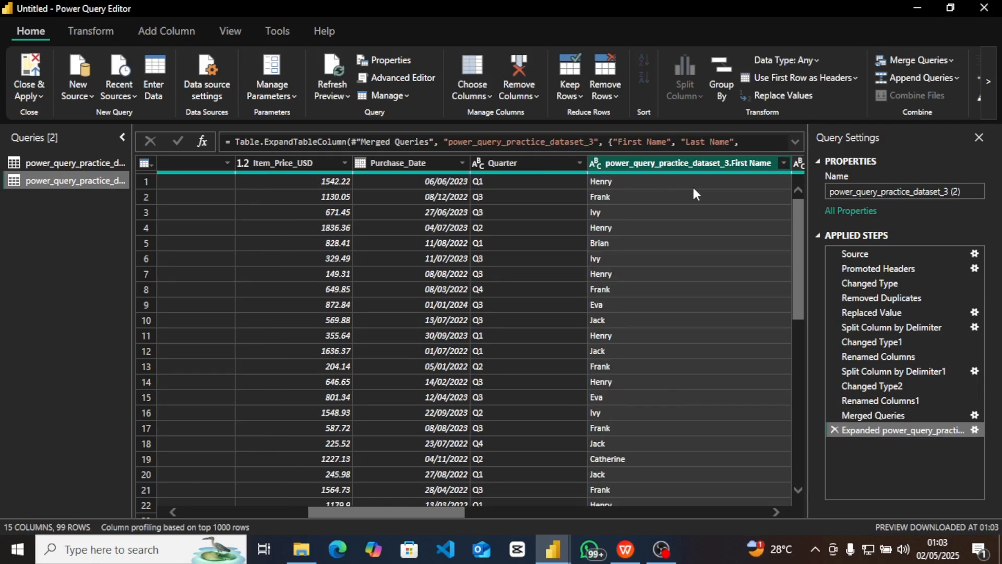
drag(353, 515, 446, 521)
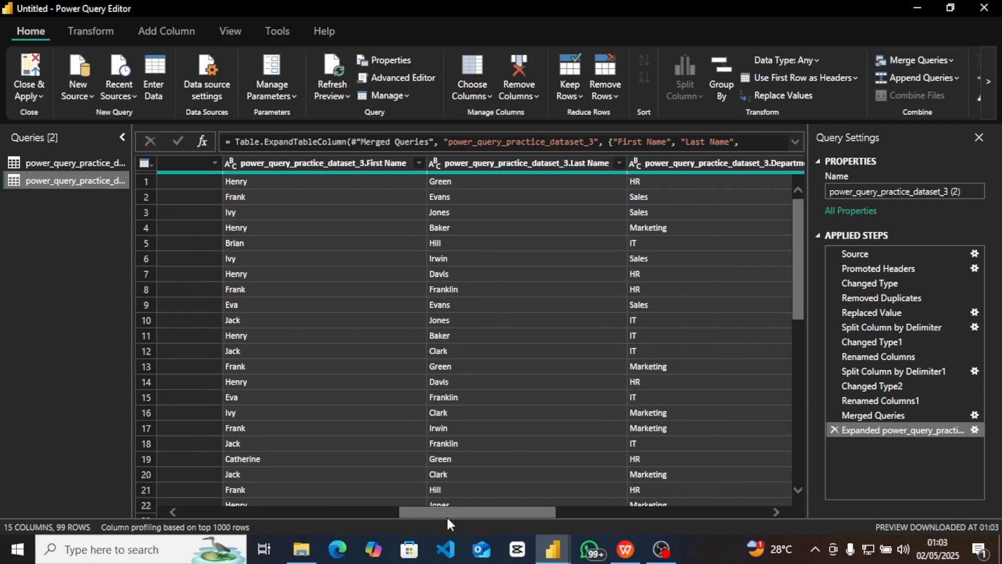
drag(446, 515, 133, 505)
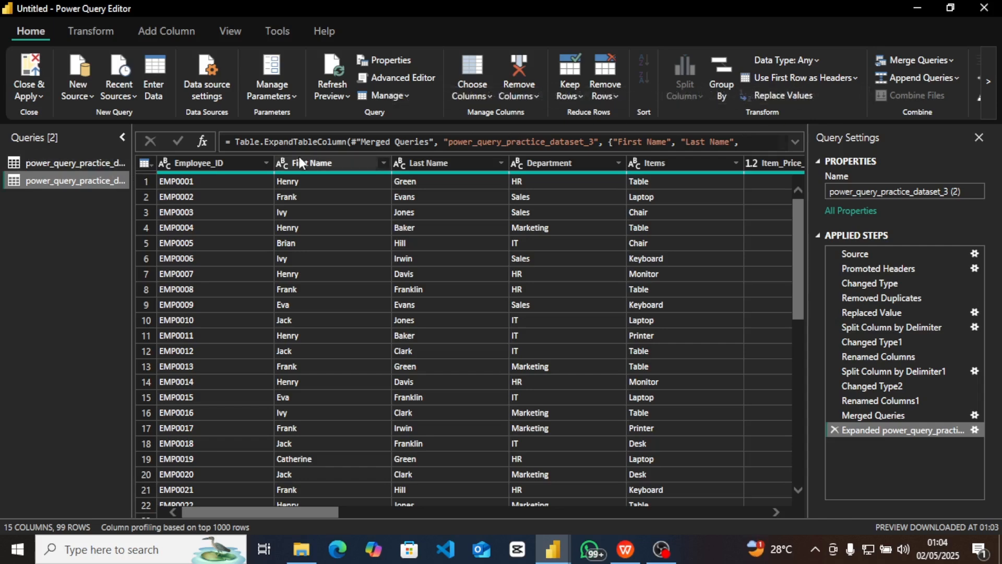
Delete the merged duplicate query power_query_practice_dataset_3 (2).
click(117, 163)
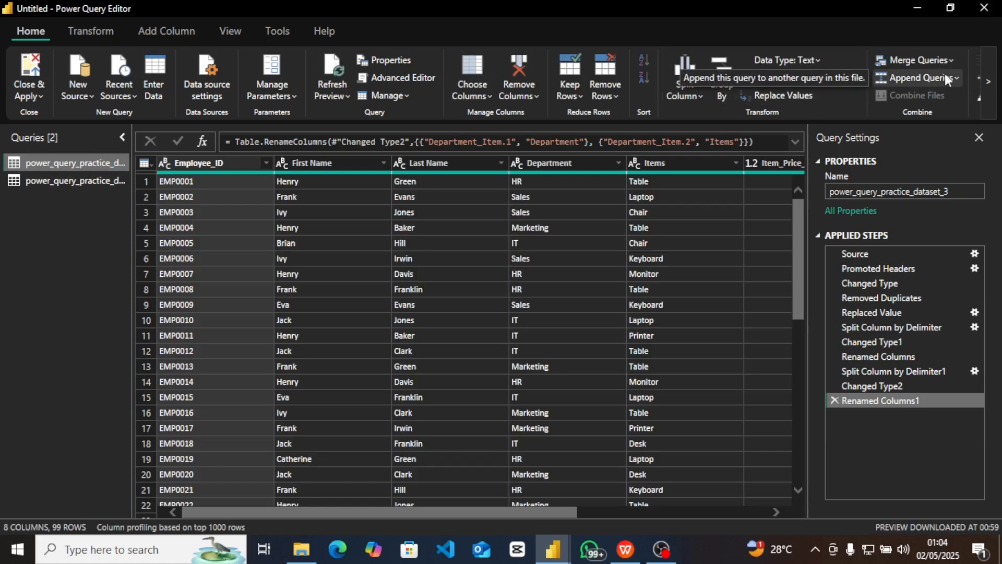
click(945, 73)
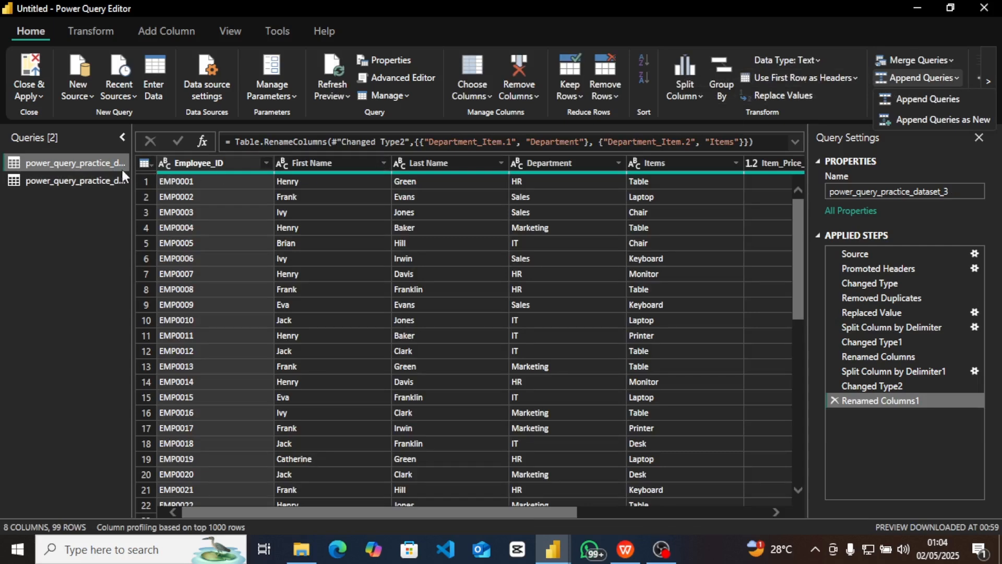
click(108, 180)
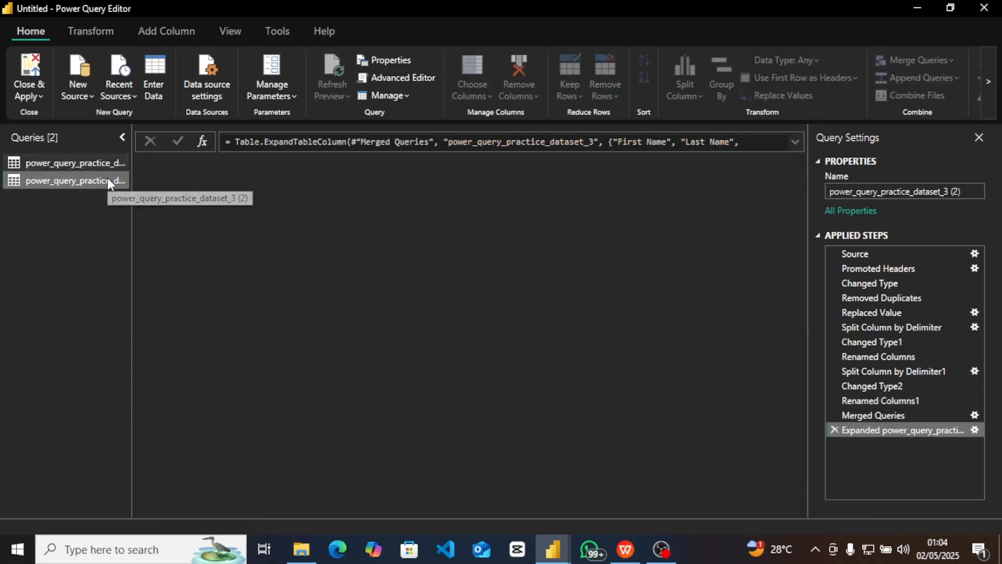
right_click(108, 179)
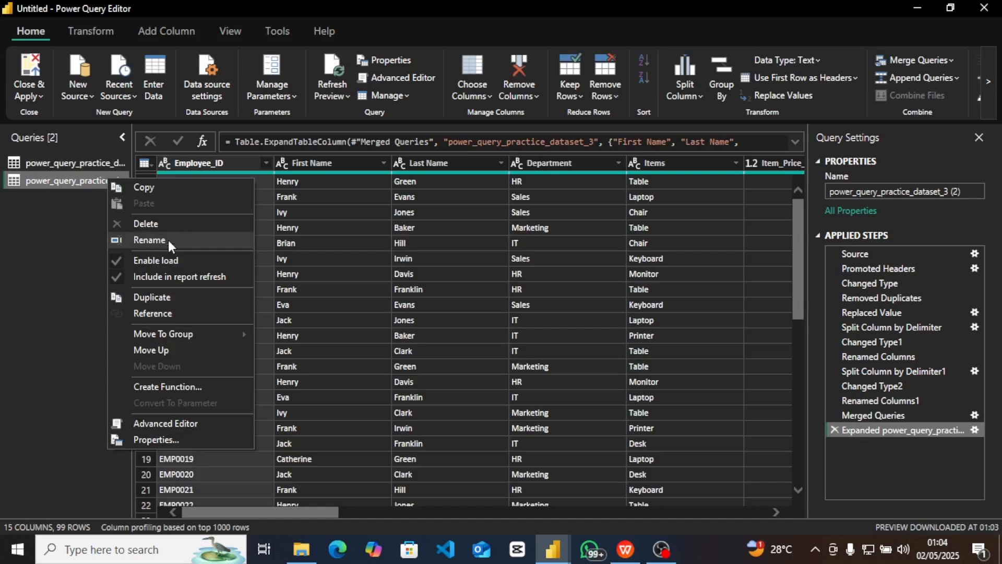
click(165, 223)
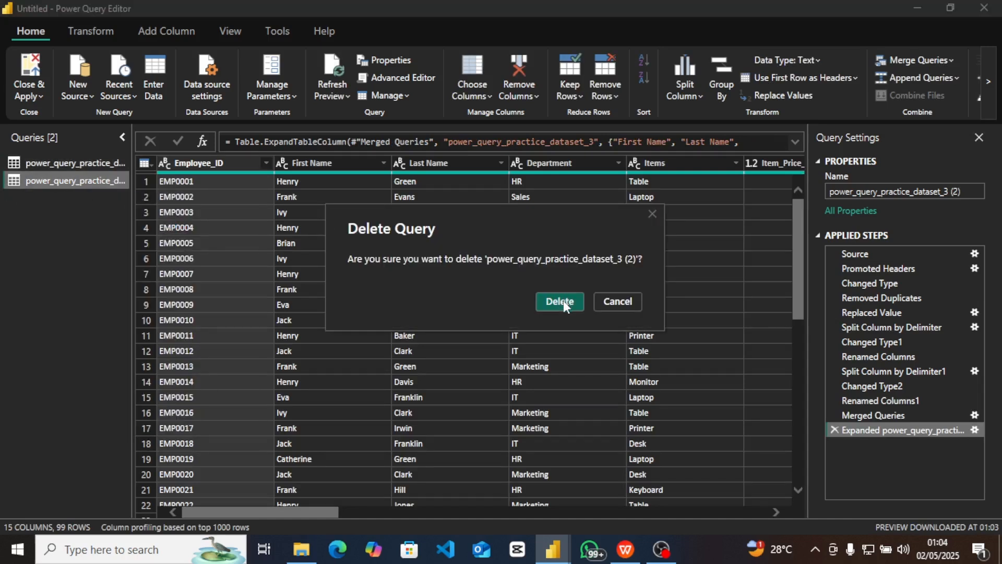
click(560, 302)
Create a fresh duplicate of the remaining power_query_practice_dataset_3 query.
click(73, 169)
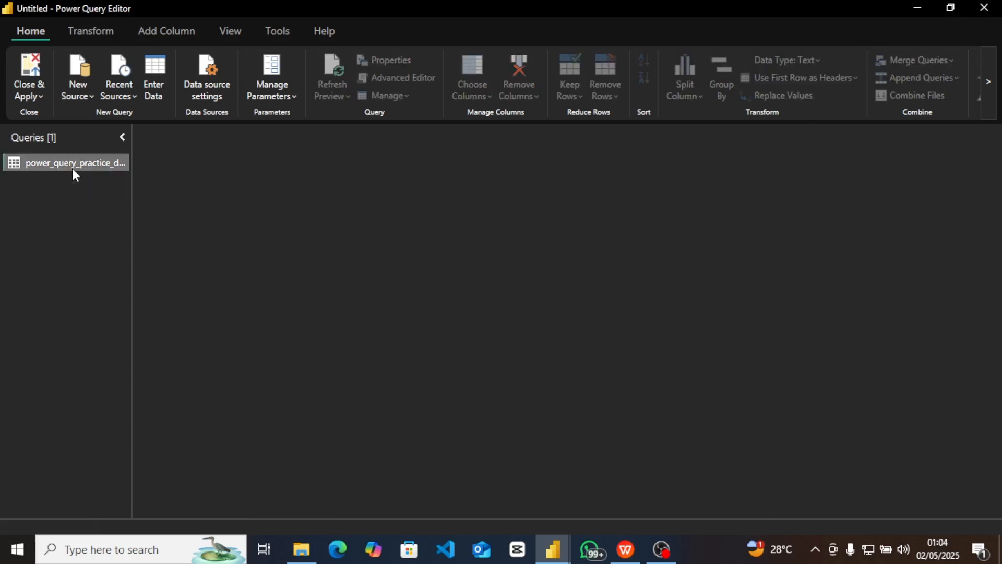
right_click(73, 170)
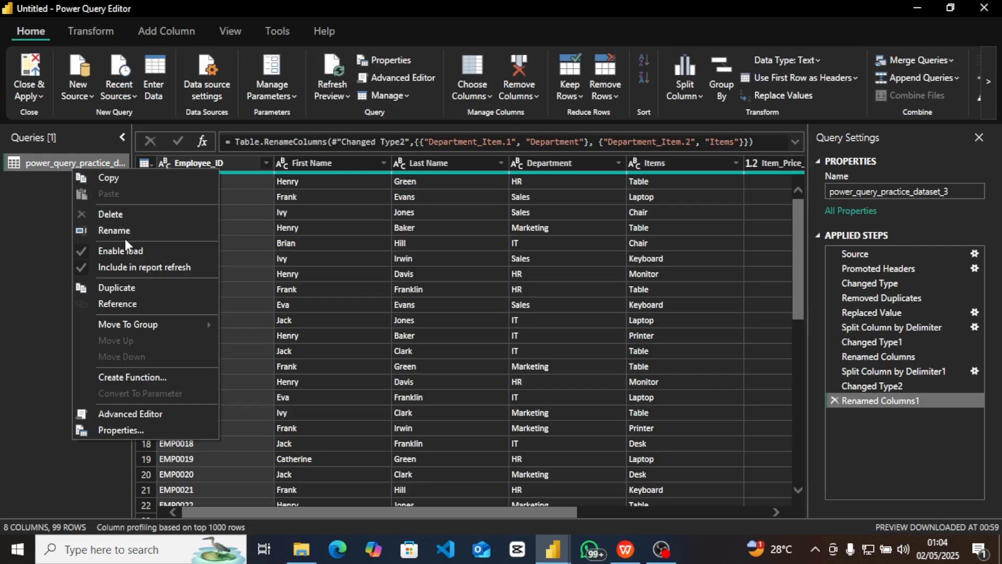
click(142, 286)
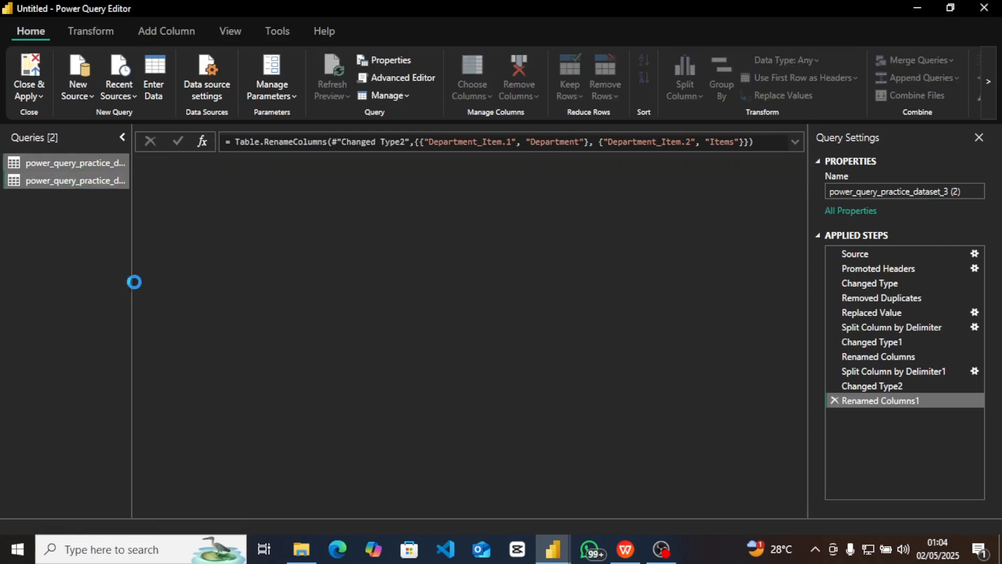
Append power_query_practice_dataset_3 (2) to the original power_query_practice_dataset_3 query as a two-table append, and close and apply the query changes to the report.
click(92, 168)
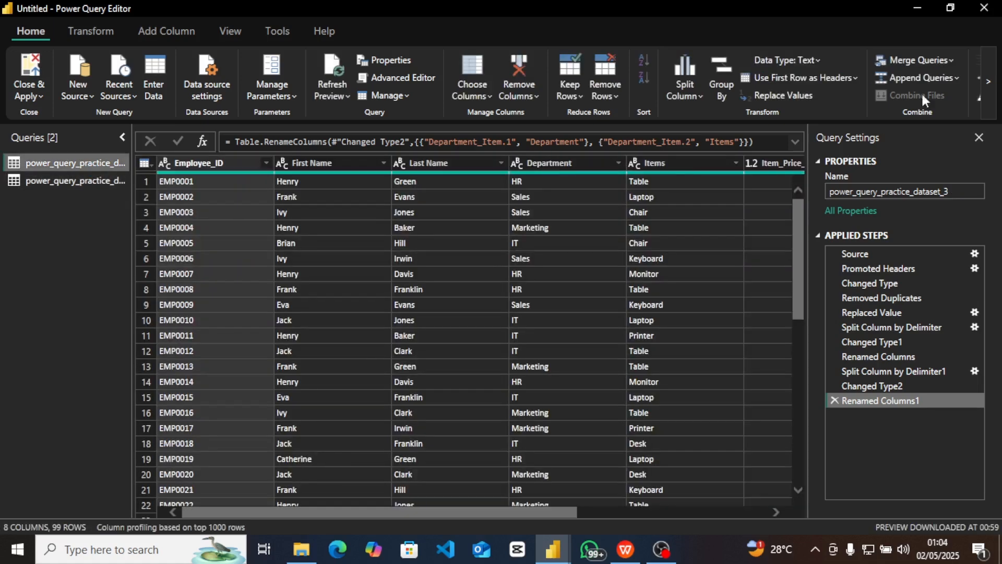
click(957, 77)
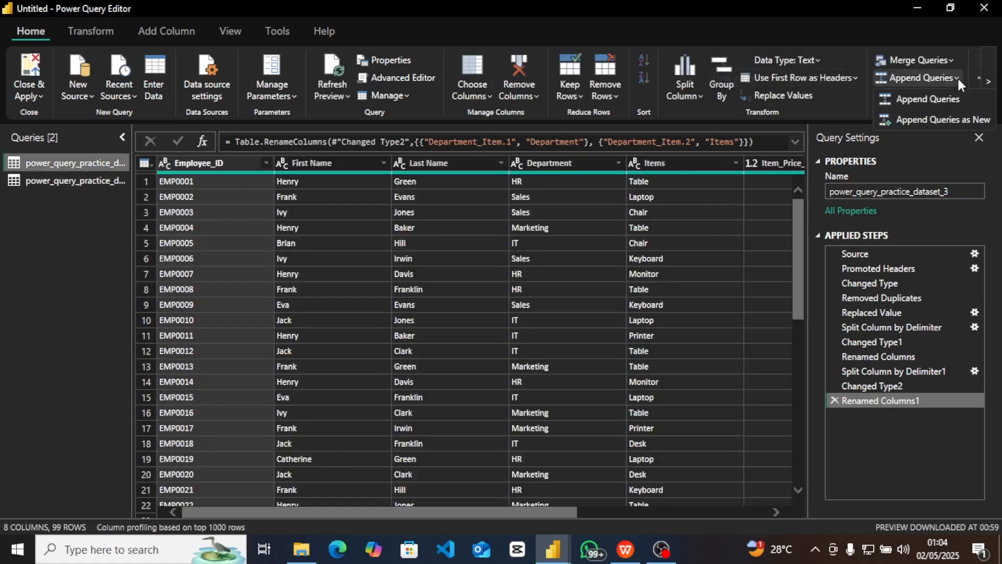
click(958, 99)
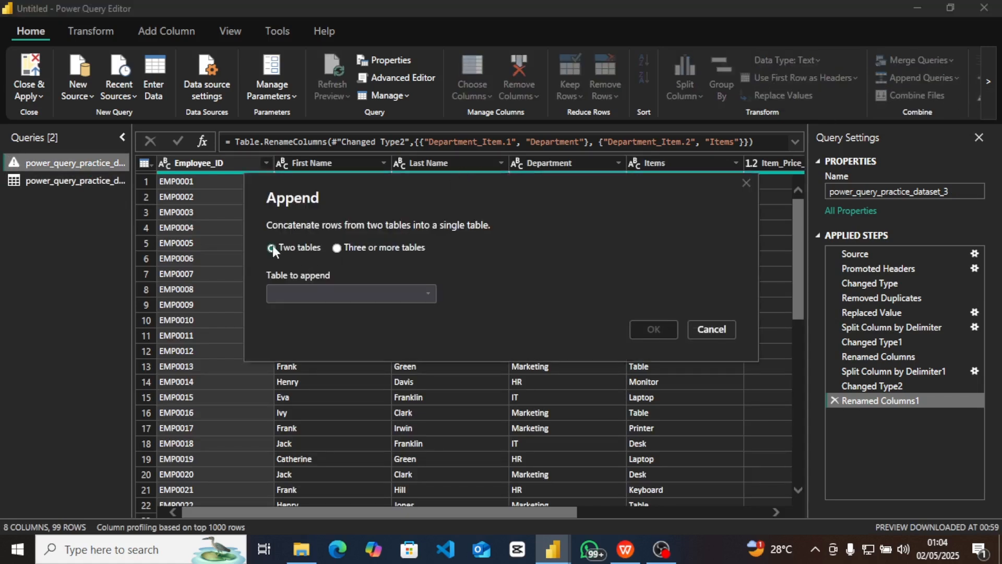
click(348, 295)
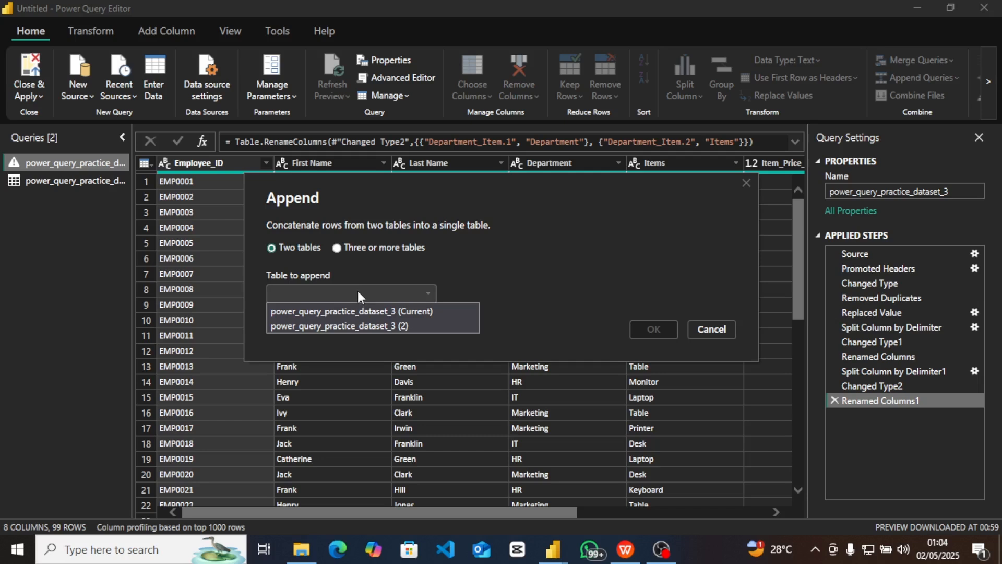
click(361, 325)
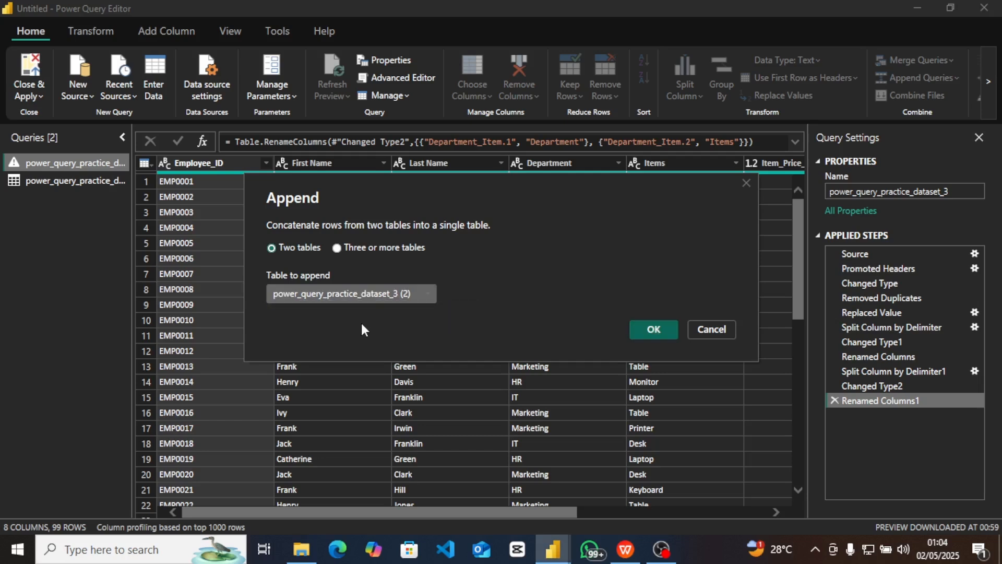
click(645, 334)
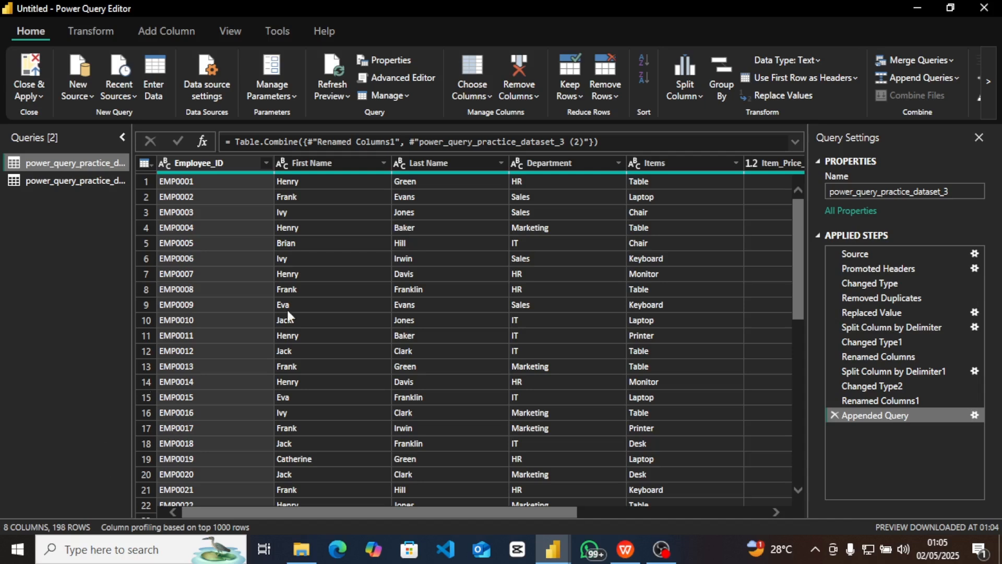
click(30, 71)
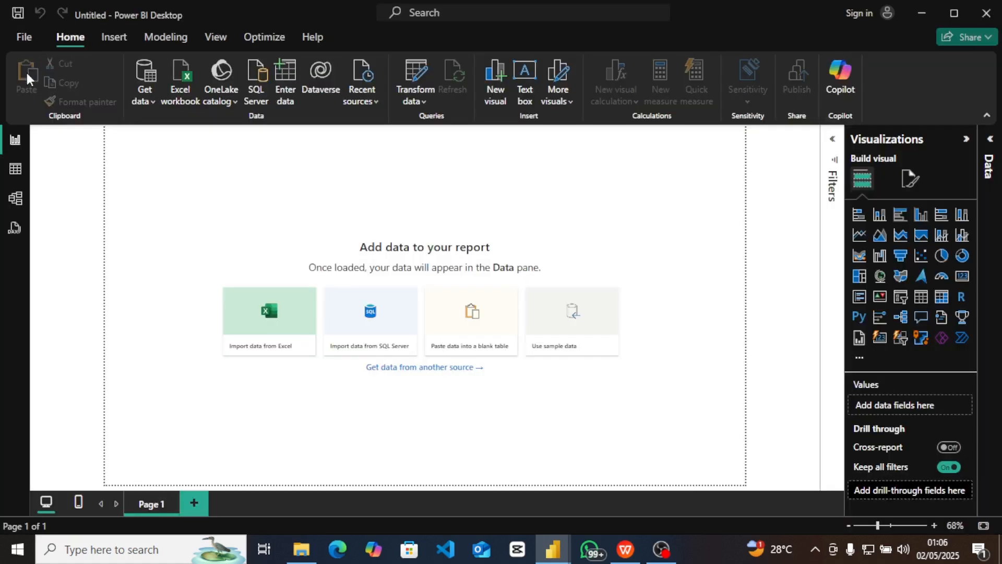